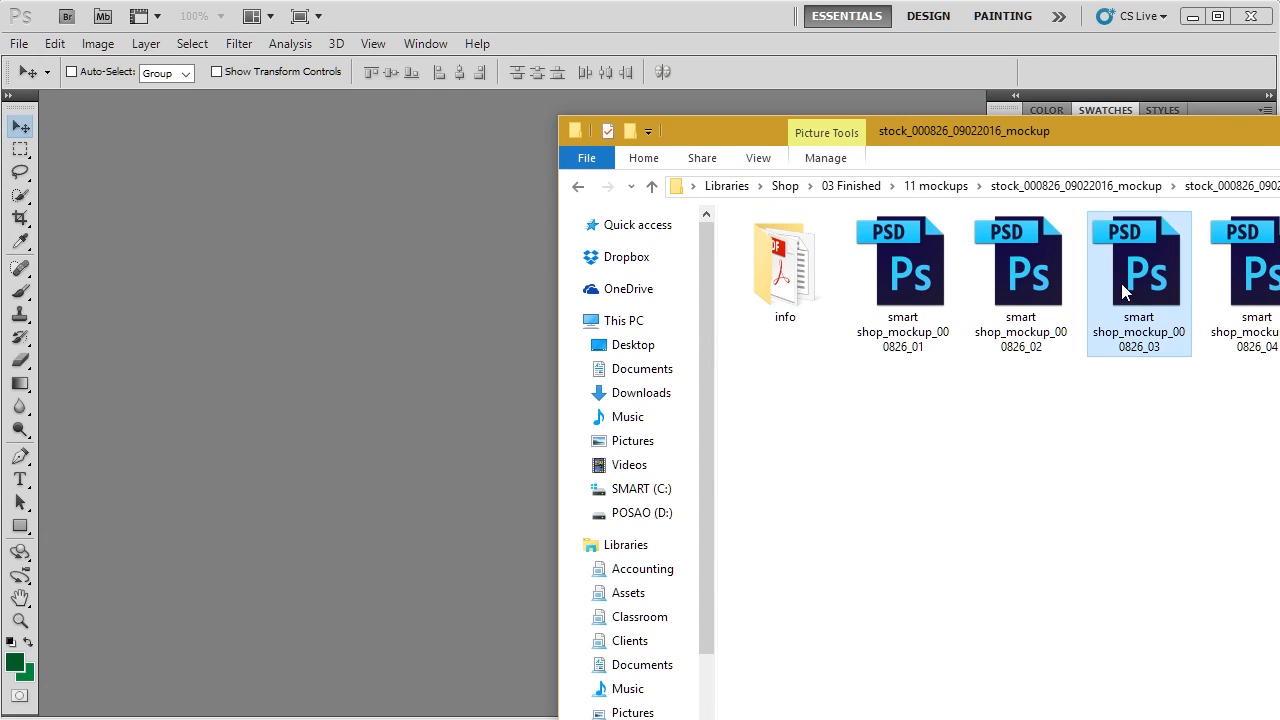
Open the file smart shop_mockup_000826_04 from the mockup folder in Photoshop
{"action": "left_click", "coordinate": [1250, 292]}
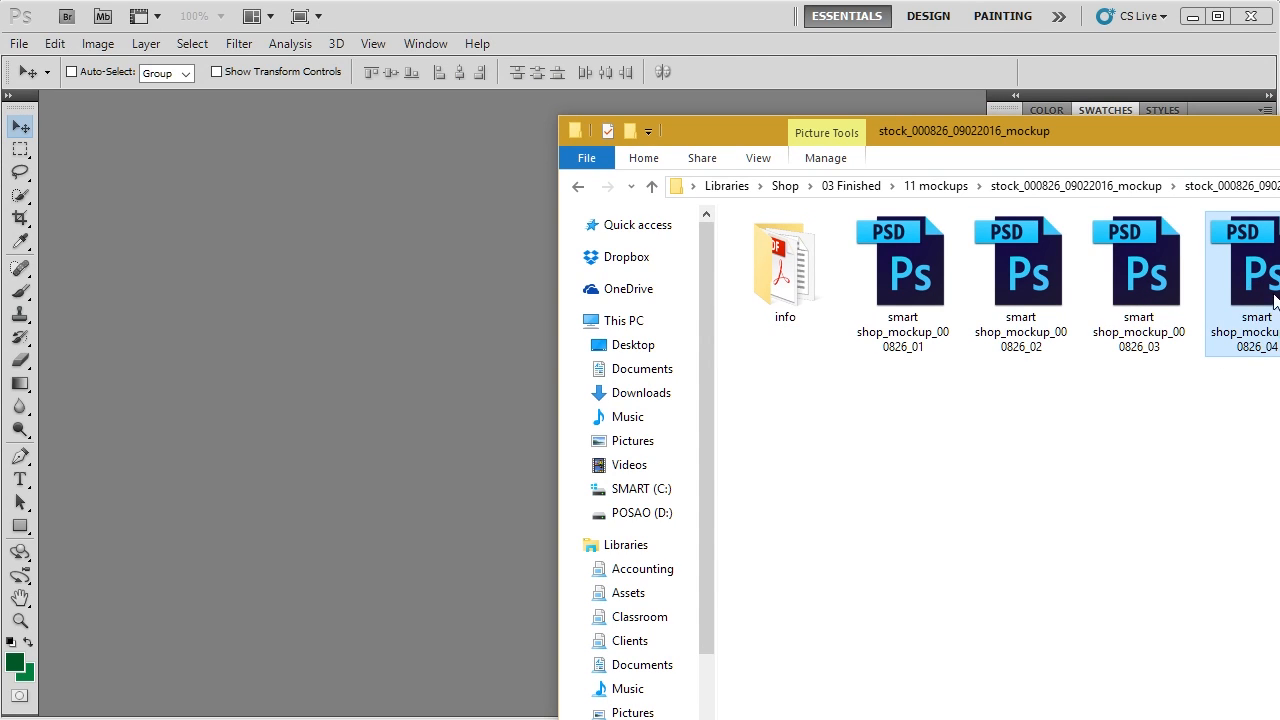
{"action": "left_click_drag", "start_coordinate": [1266, 281], "coordinate": [422, 279]}
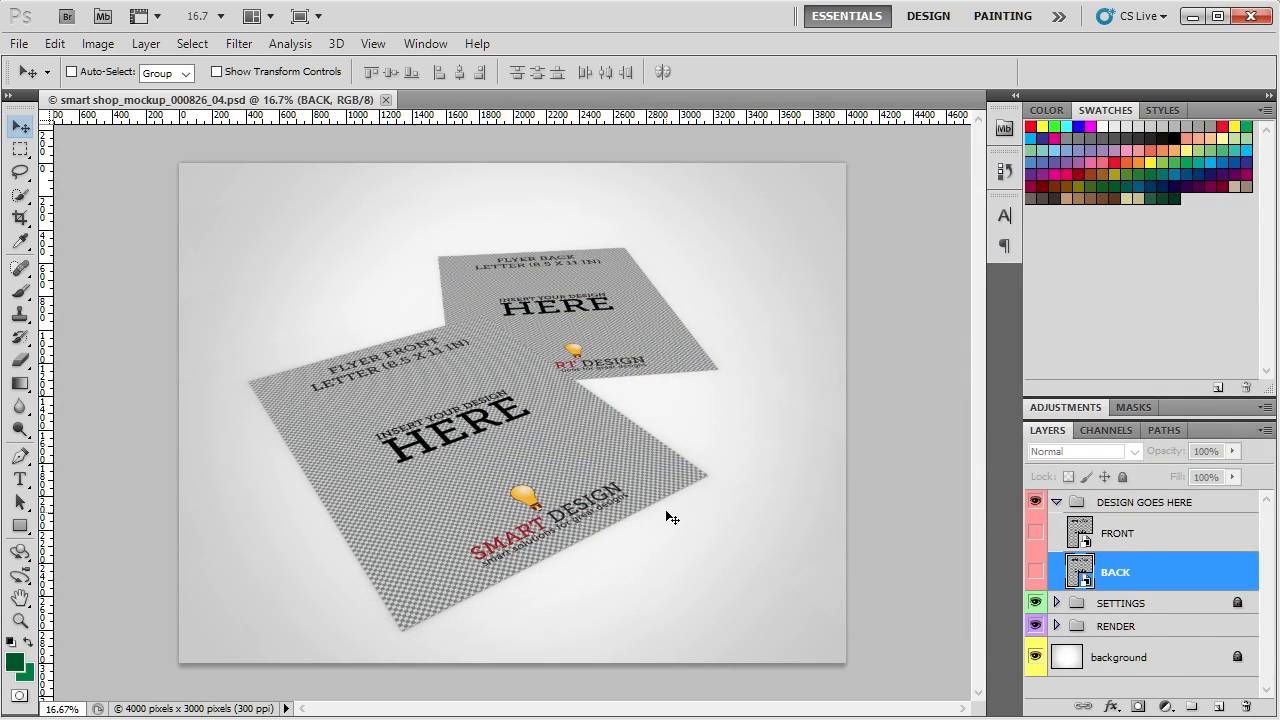
Examine the DESIGN GOES HERE group and its FRONT and BACK smart object layers
{"action": "left_click", "coordinate": [1164, 508]}
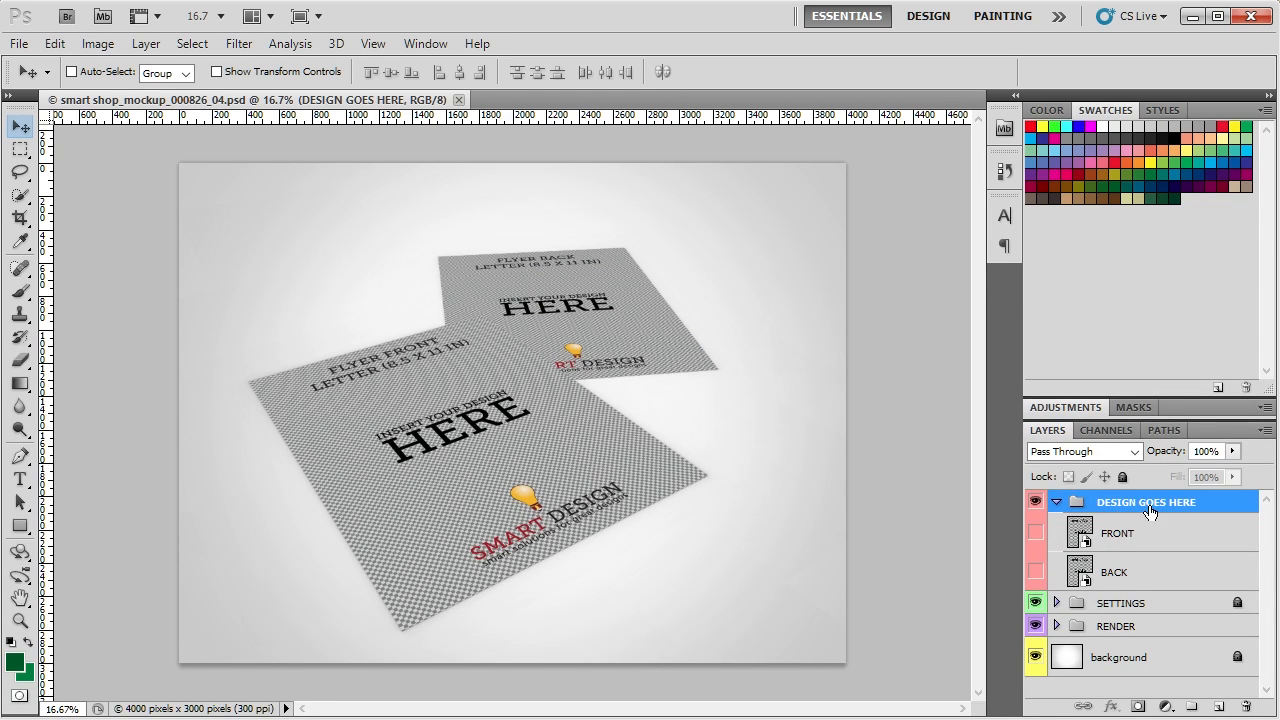
{"action": "left_click", "coordinate": [1142, 535]}
{"action": "left_click", "coordinate": [1120, 570]}
{"action": "left_click", "coordinate": [1120, 542]}
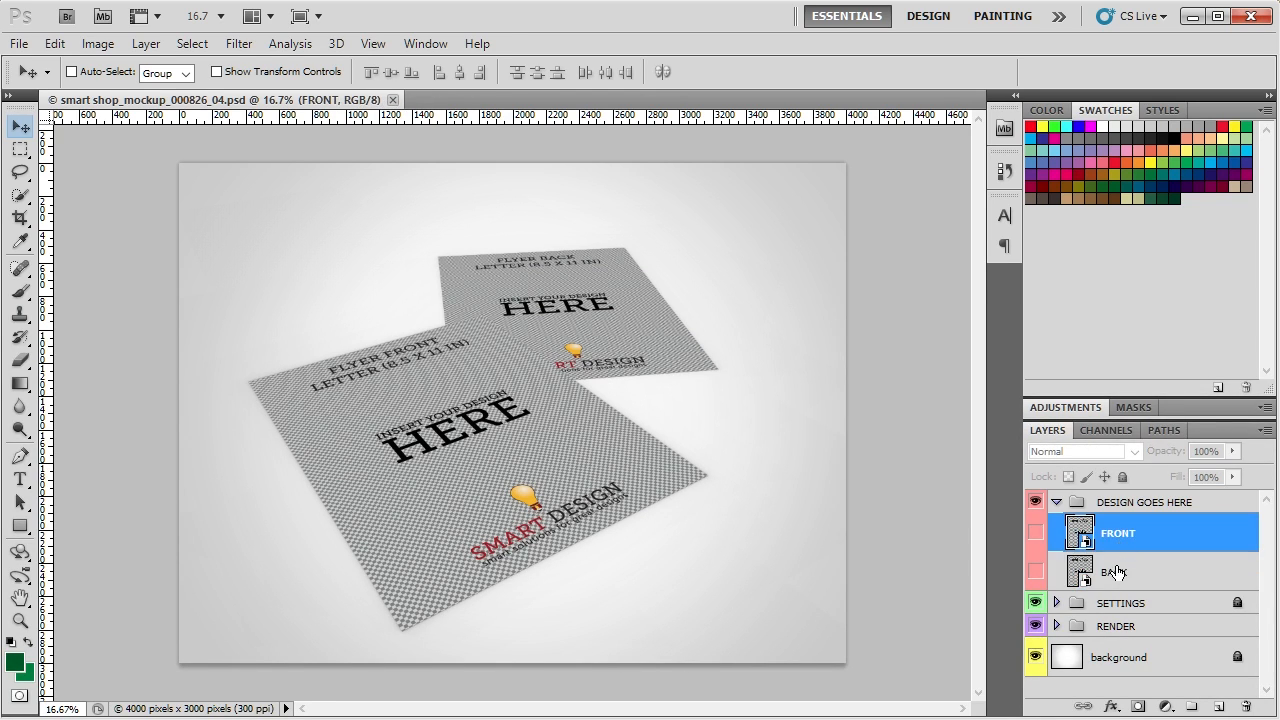
{"action": "left_click", "coordinate": [1116, 570]}
{"action": "left_click", "coordinate": [1116, 546]}
{"action": "left_click", "coordinate": [1118, 573]}
Inspect the SETTINGS group's contents, then unlock the group and lock it again
{"action": "left_click", "coordinate": [1122, 603]}
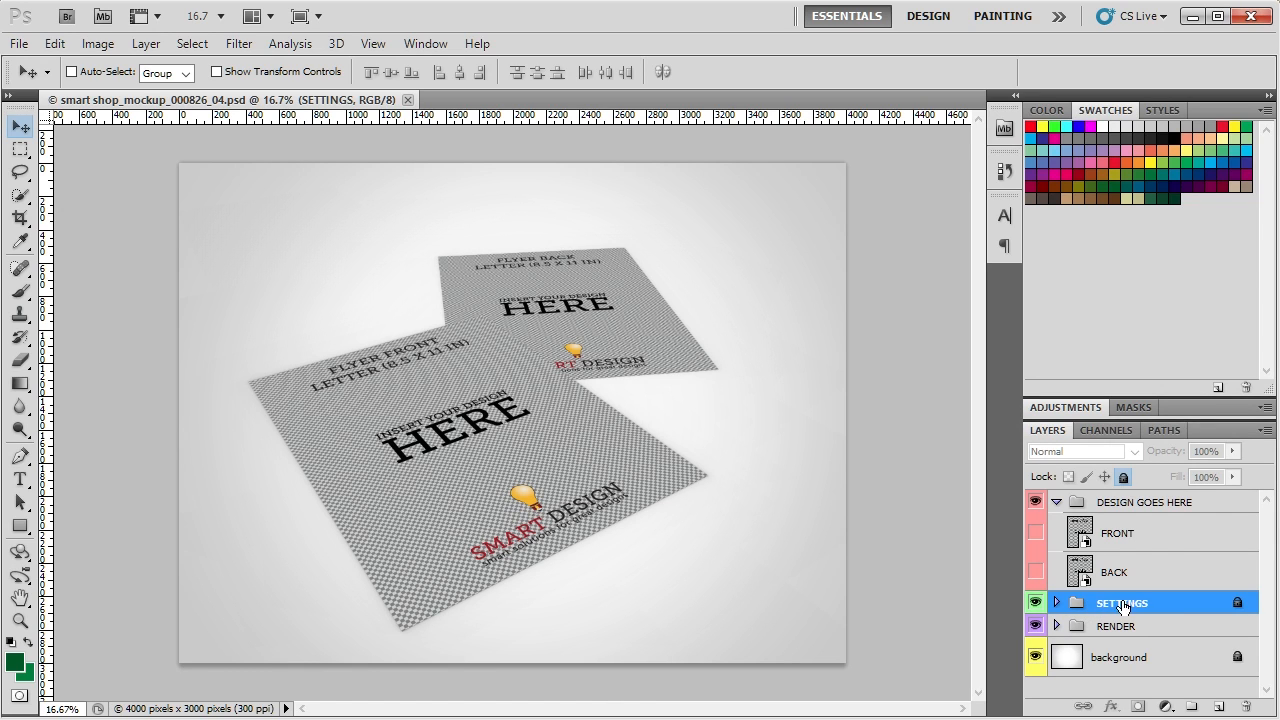
{"action": "left_click", "coordinate": [1057, 604]}
{"action": "left_click", "coordinate": [1057, 604]}
{"action": "left_click", "coordinate": [1123, 478]}
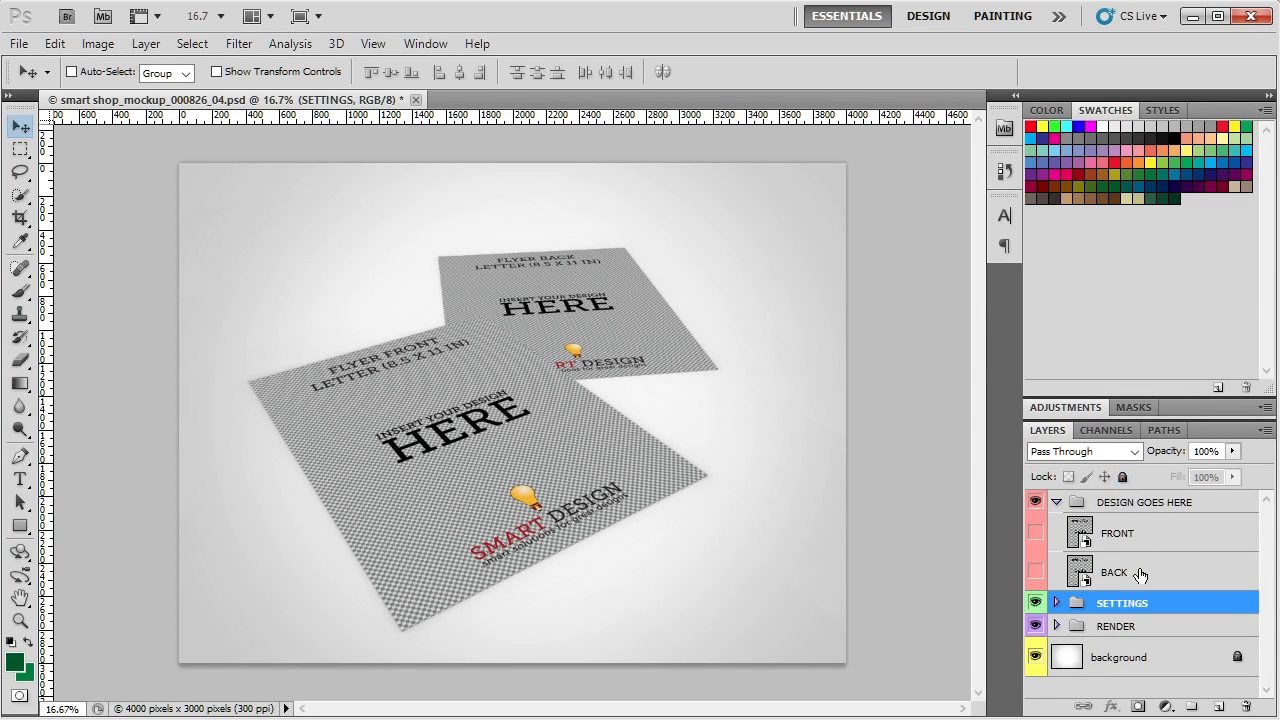
{"action": "left_click", "coordinate": [1123, 478]}
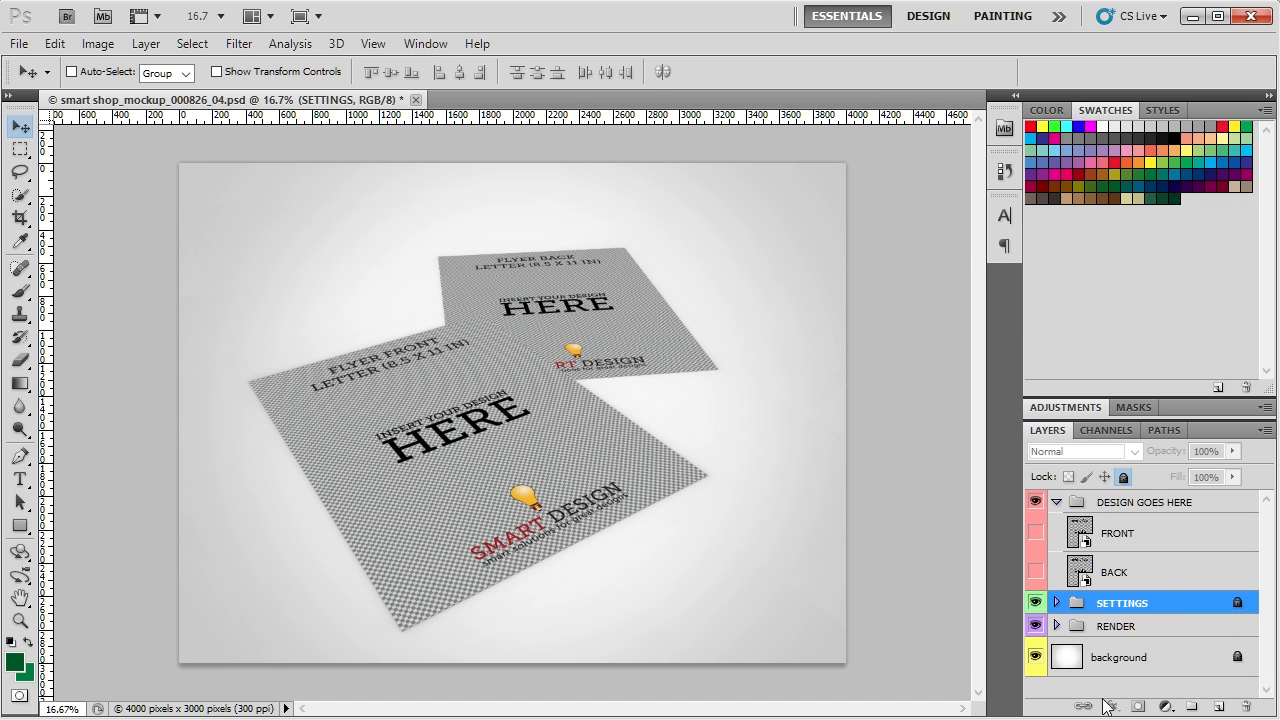
Inspect the layers in the RENDER group, toggling the shadow layer's visibility off and on
{"action": "left_click", "coordinate": [1068, 625]}
{"action": "left_click", "coordinate": [1057, 626]}
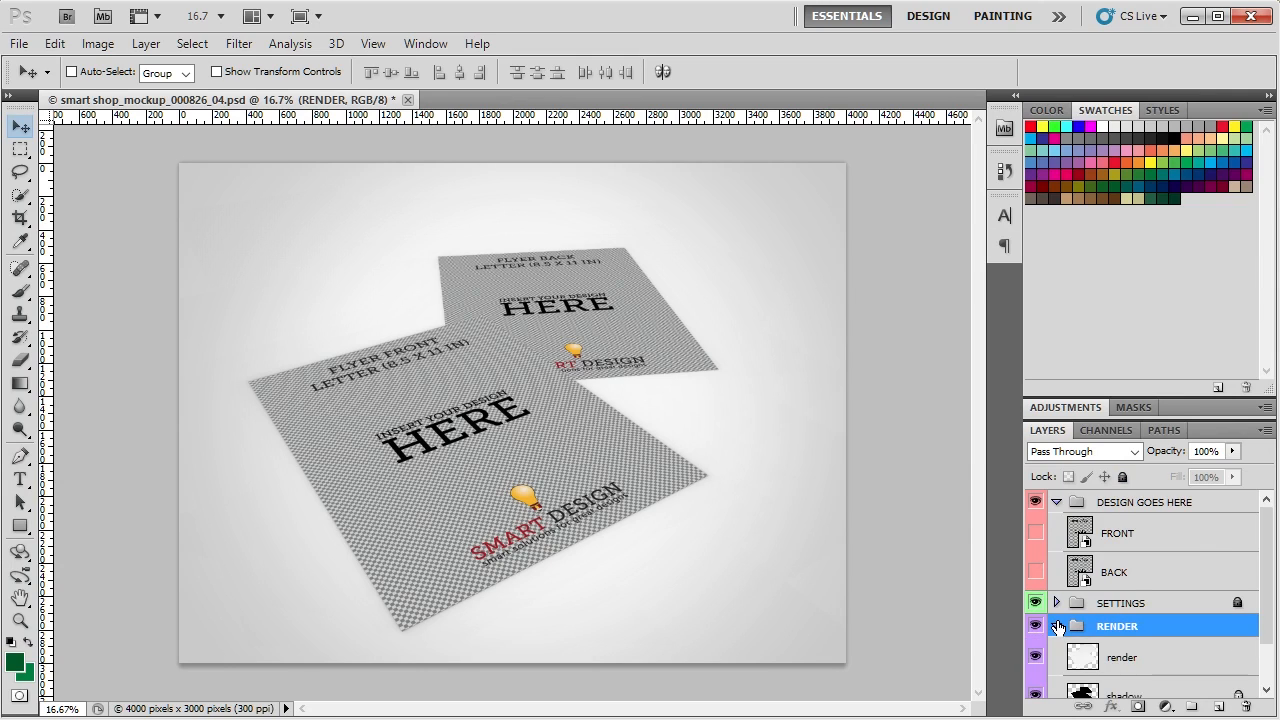
{"action": "scroll", "coordinate": [1057, 626], "scroll_direction": "down", "scroll_amount": 2}
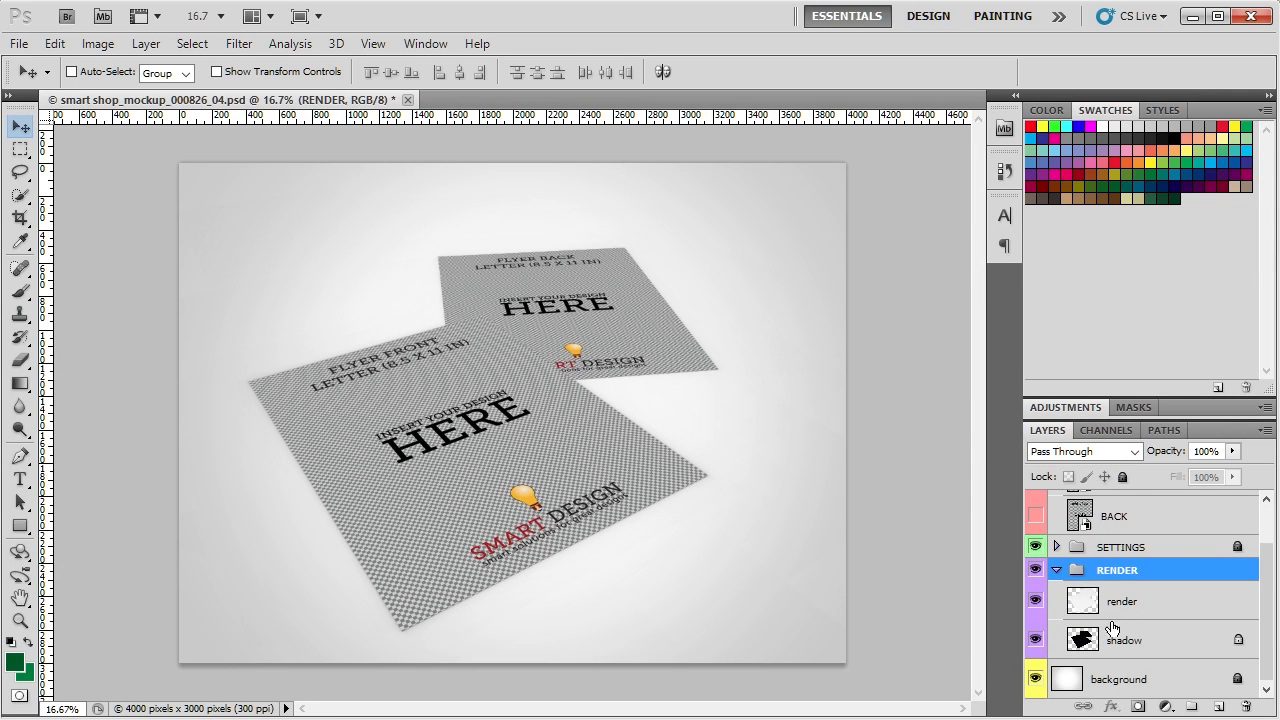
{"action": "left_click", "coordinate": [1036, 641]}
{"action": "left_click", "coordinate": [1038, 641]}
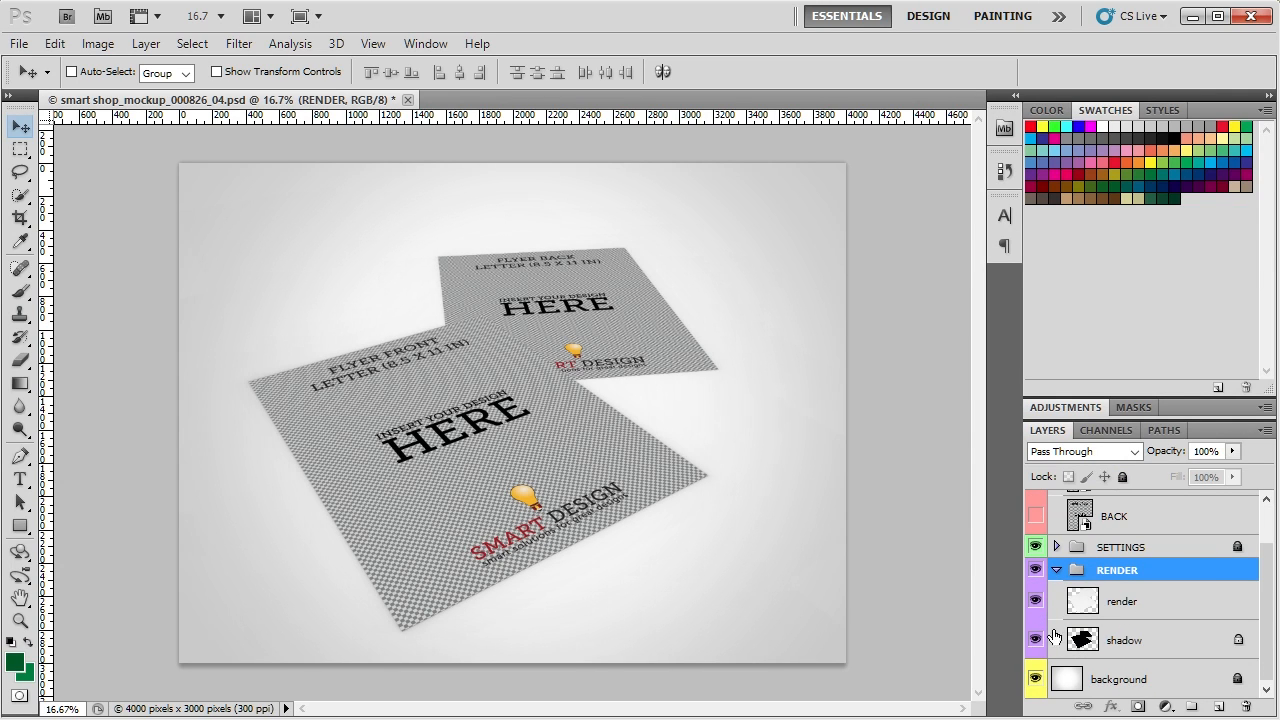
{"action": "left_click", "coordinate": [1058, 569]}
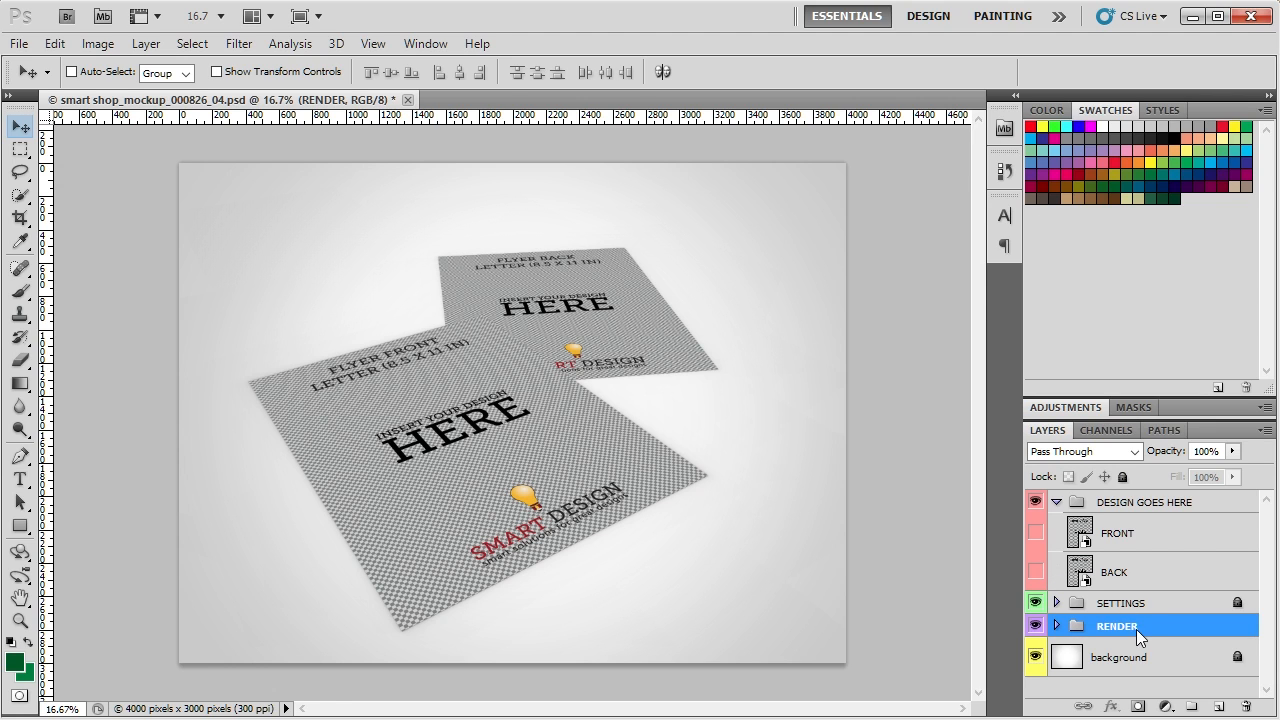
Unlock the background layer and fully lock it again
{"action": "left_click", "coordinate": [1131, 657]}
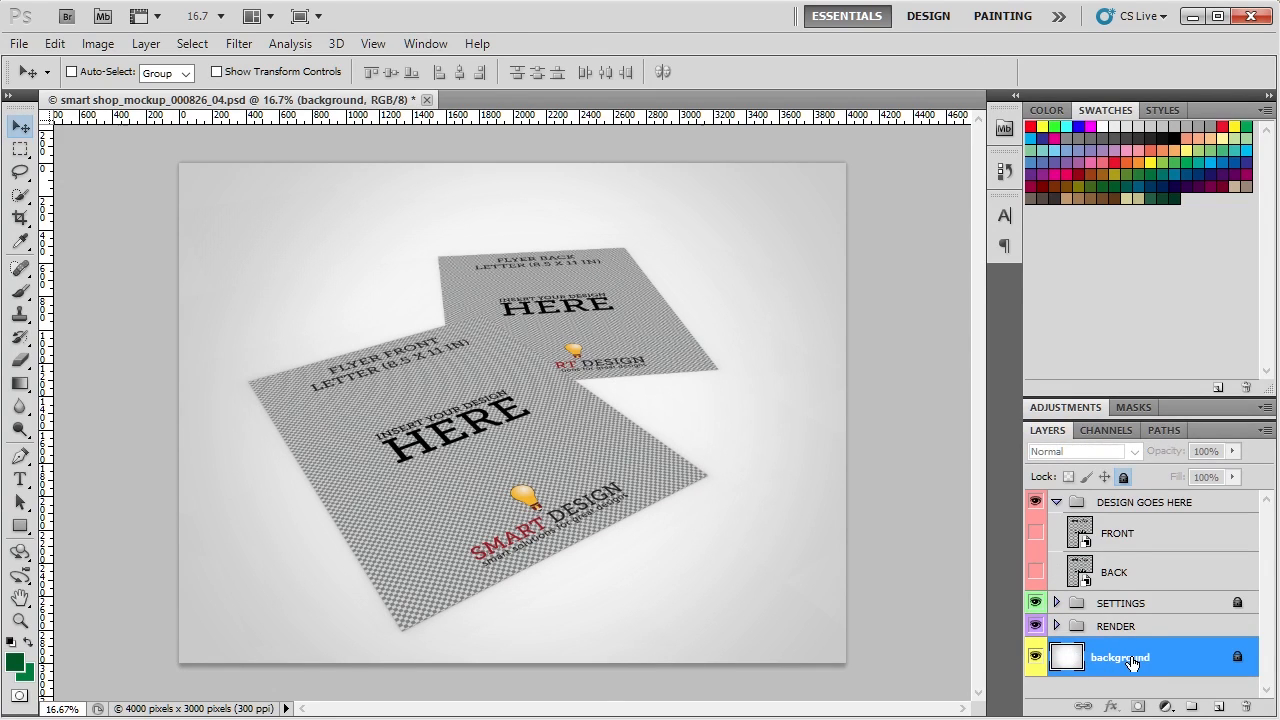
{"action": "left_click", "coordinate": [1123, 477]}
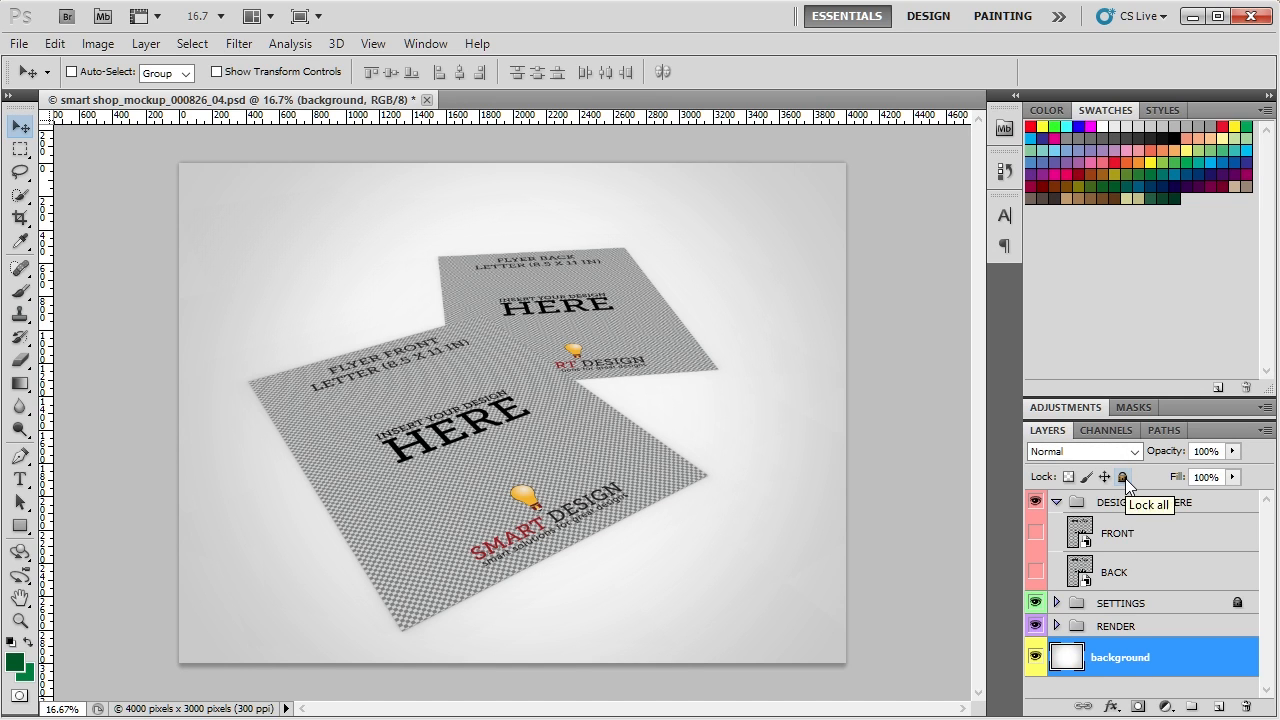
{"action": "left_click", "coordinate": [1123, 477]}
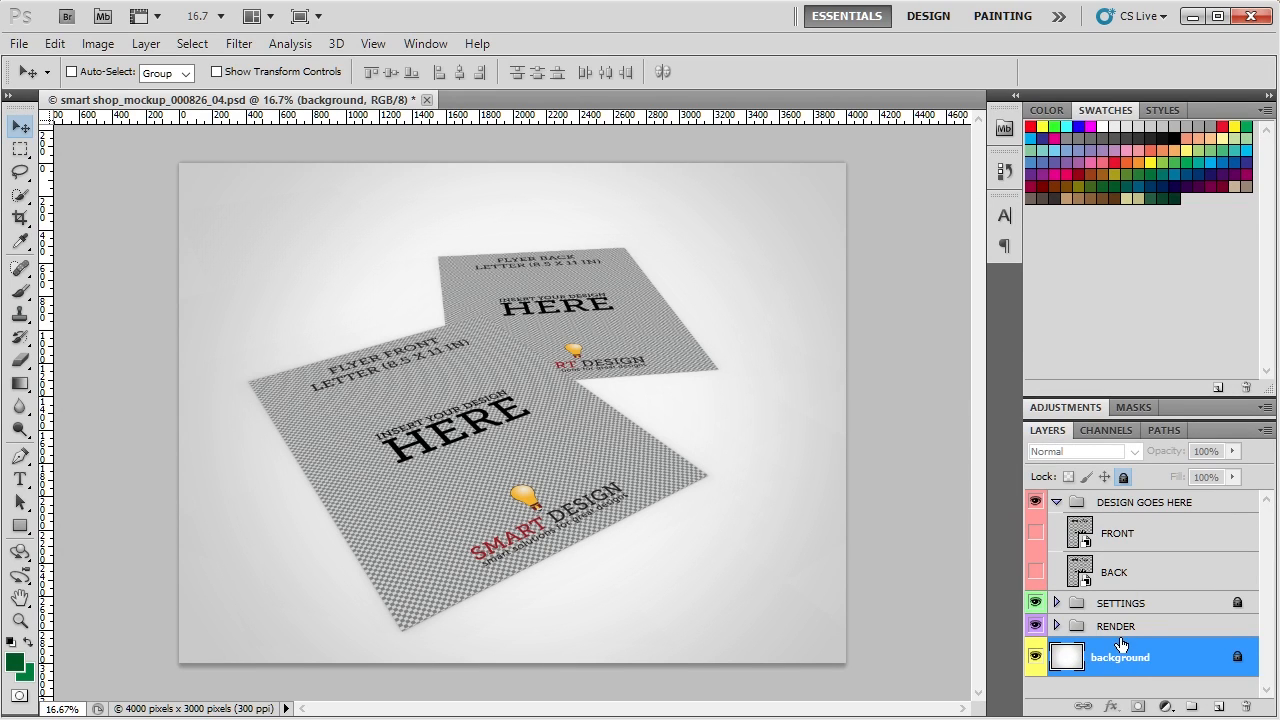
Compare the smart object thumbnails of the FRONT and BACK layers, ending with FRONT selected
{"action": "left_click", "coordinate": [1140, 543]}
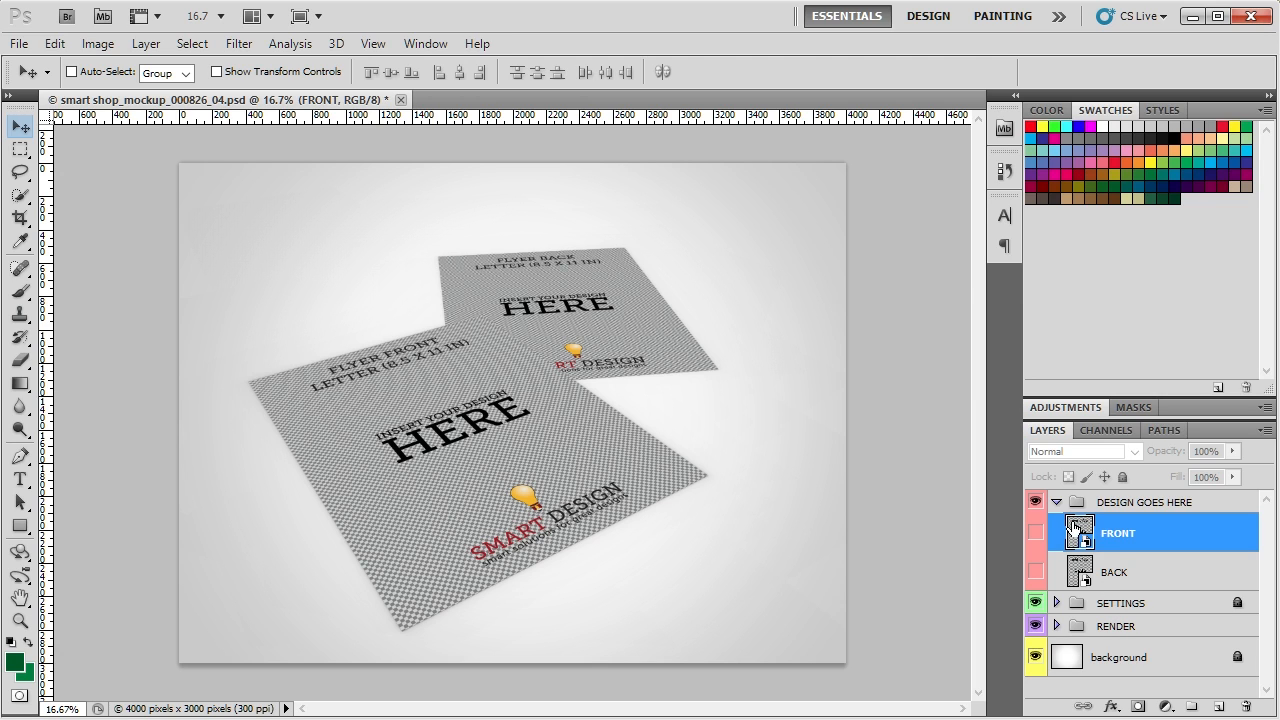
{"action": "left_click", "coordinate": [1142, 575]}
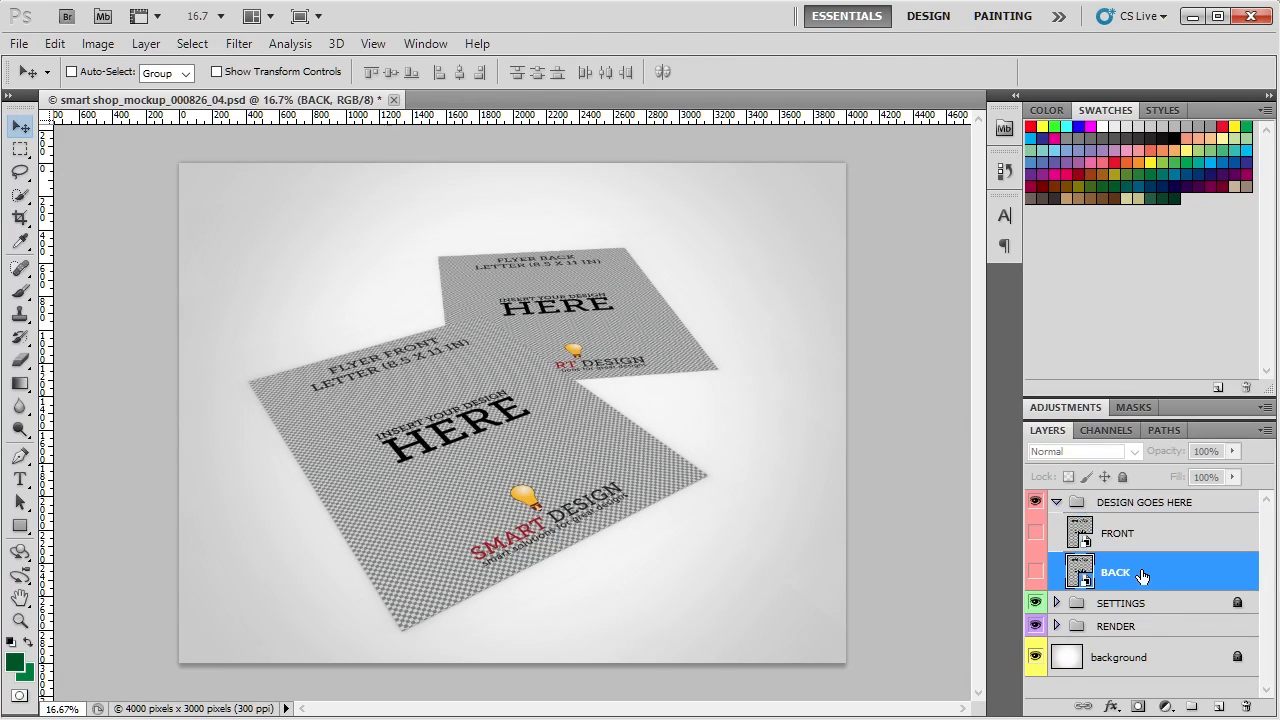
{"action": "left_click", "coordinate": [1078, 540]}
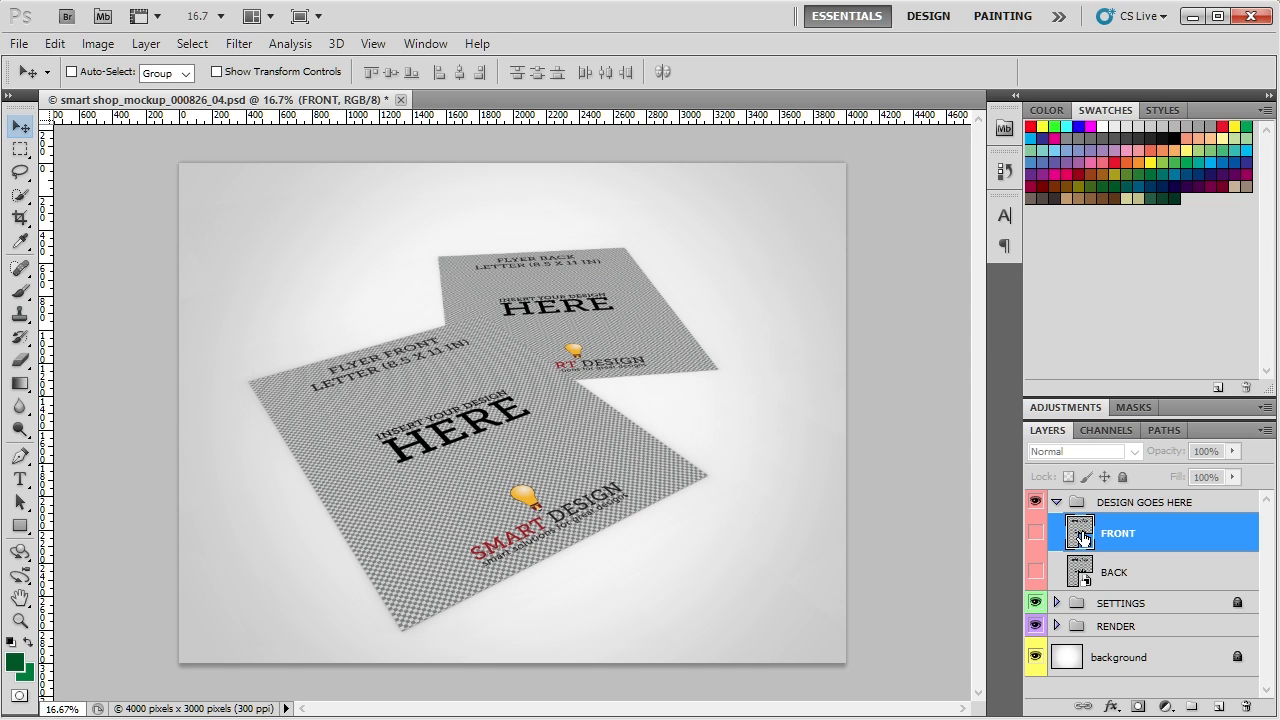
{"action": "left_click", "coordinate": [1083, 574]}
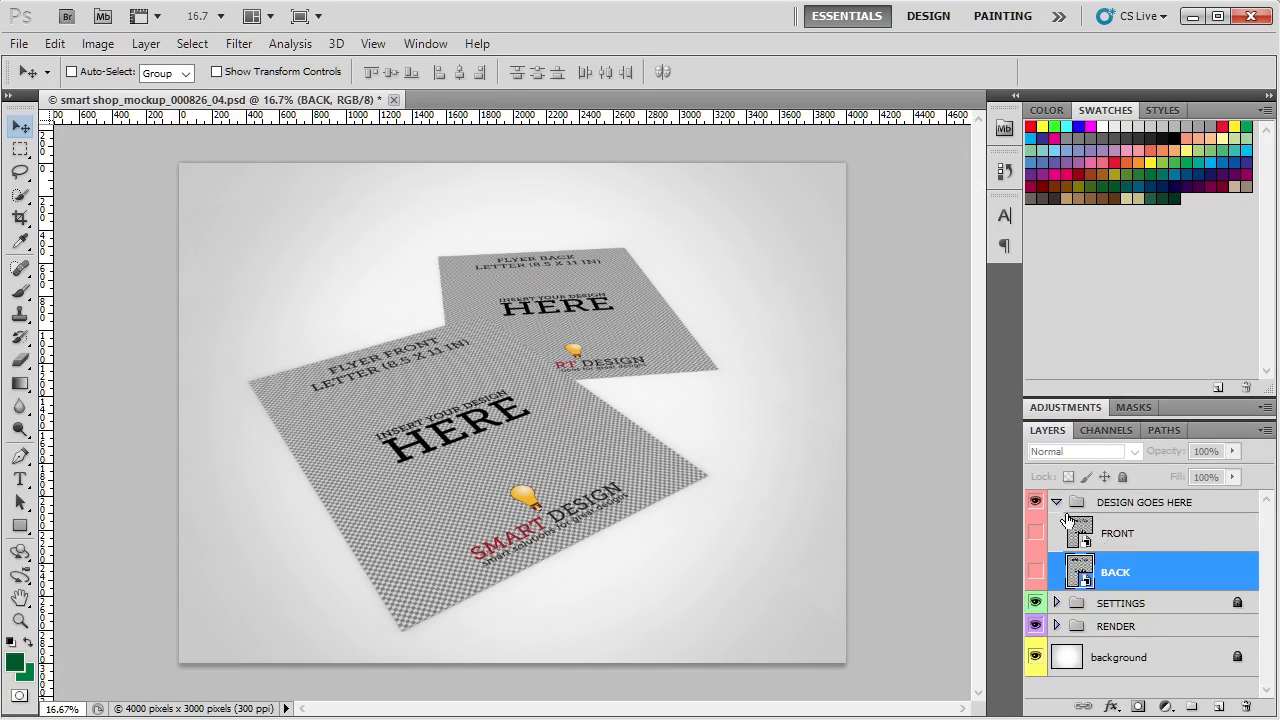
{"action": "left_click", "coordinate": [1079, 527]}
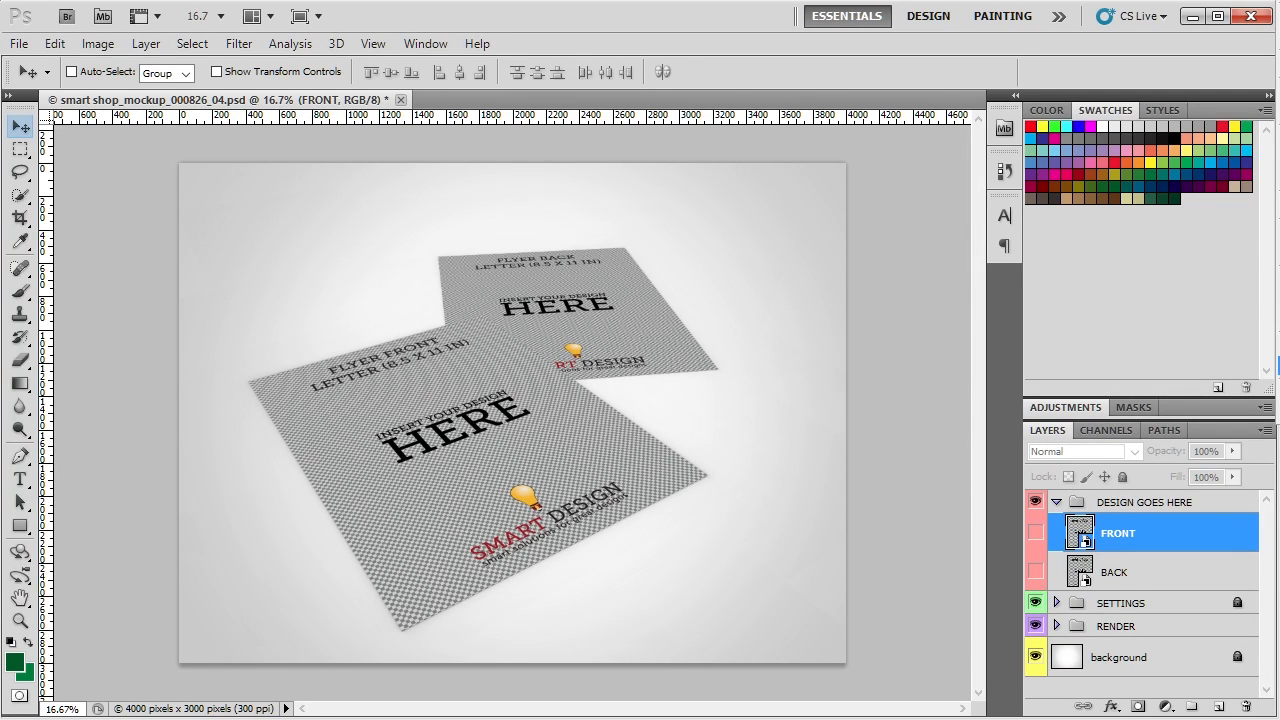
Switch the layer thumbnail contents to Entire Document and back to Layer Bounds
{"action": "left_click", "coordinate": [1278, 366]}
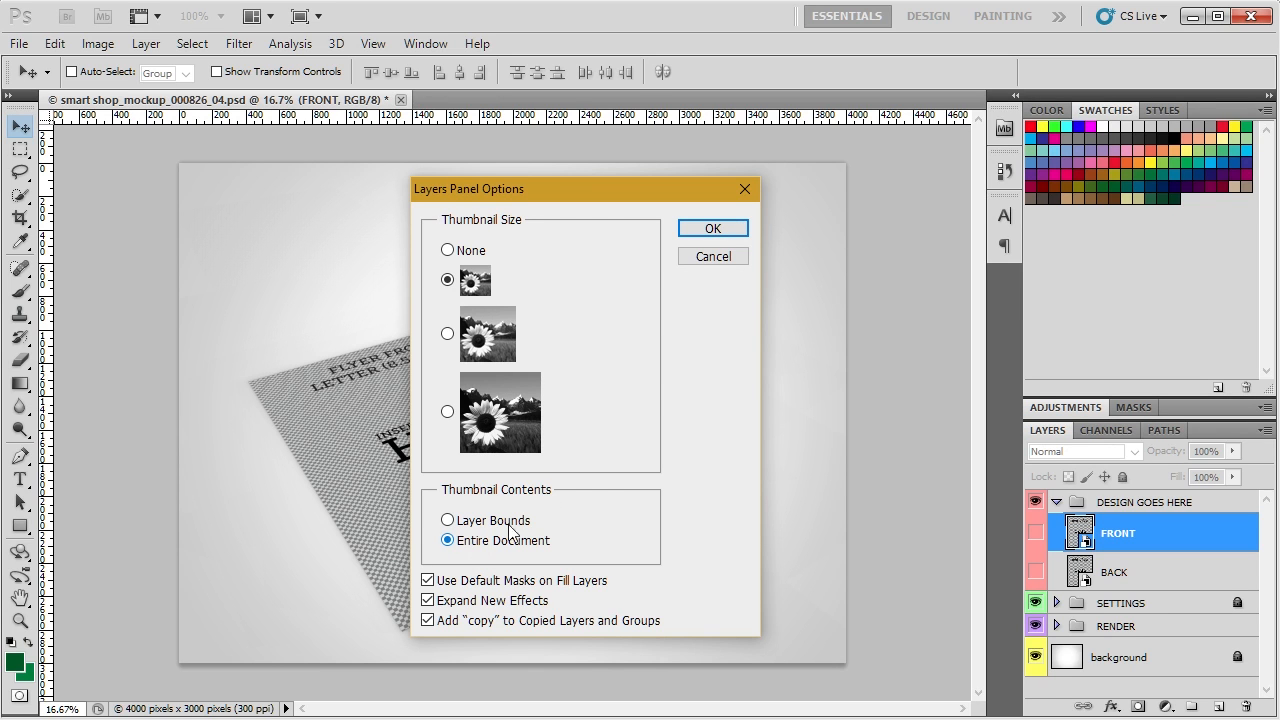
{"action": "left_click", "coordinate": [703, 231]}
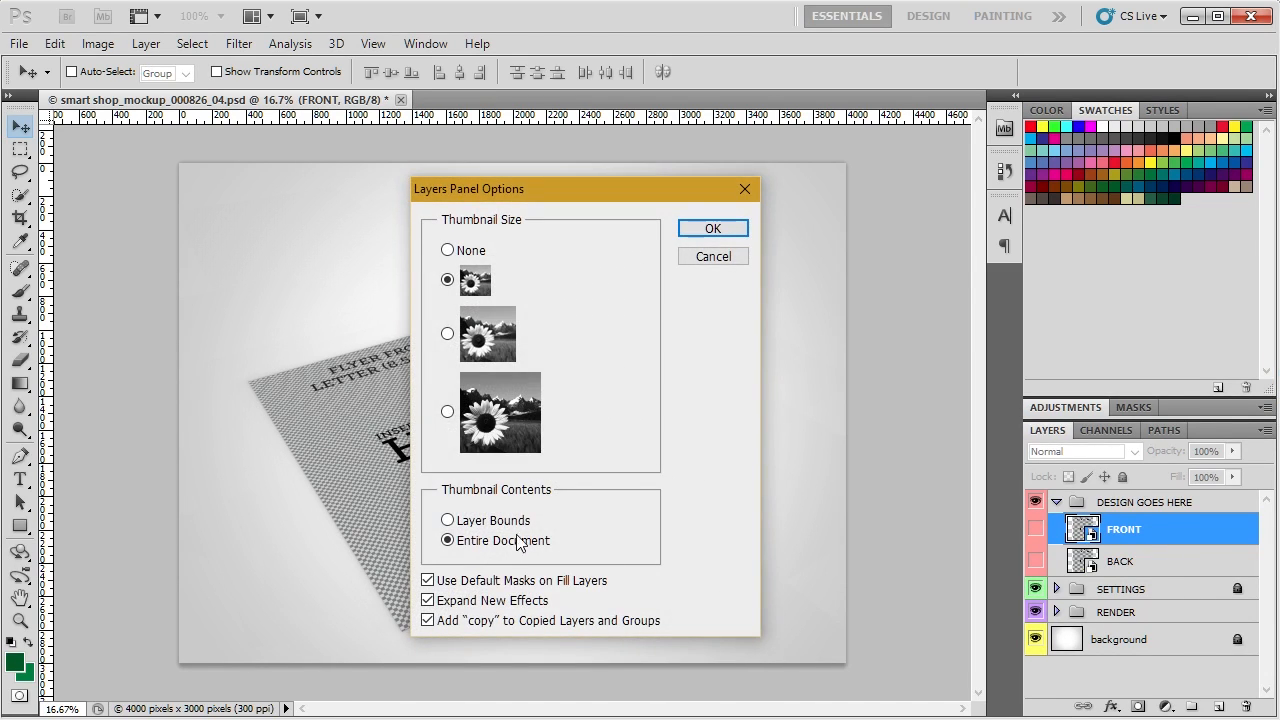
{"action": "left_click", "coordinate": [496, 520]}
{"action": "left_click", "coordinate": [710, 229]}
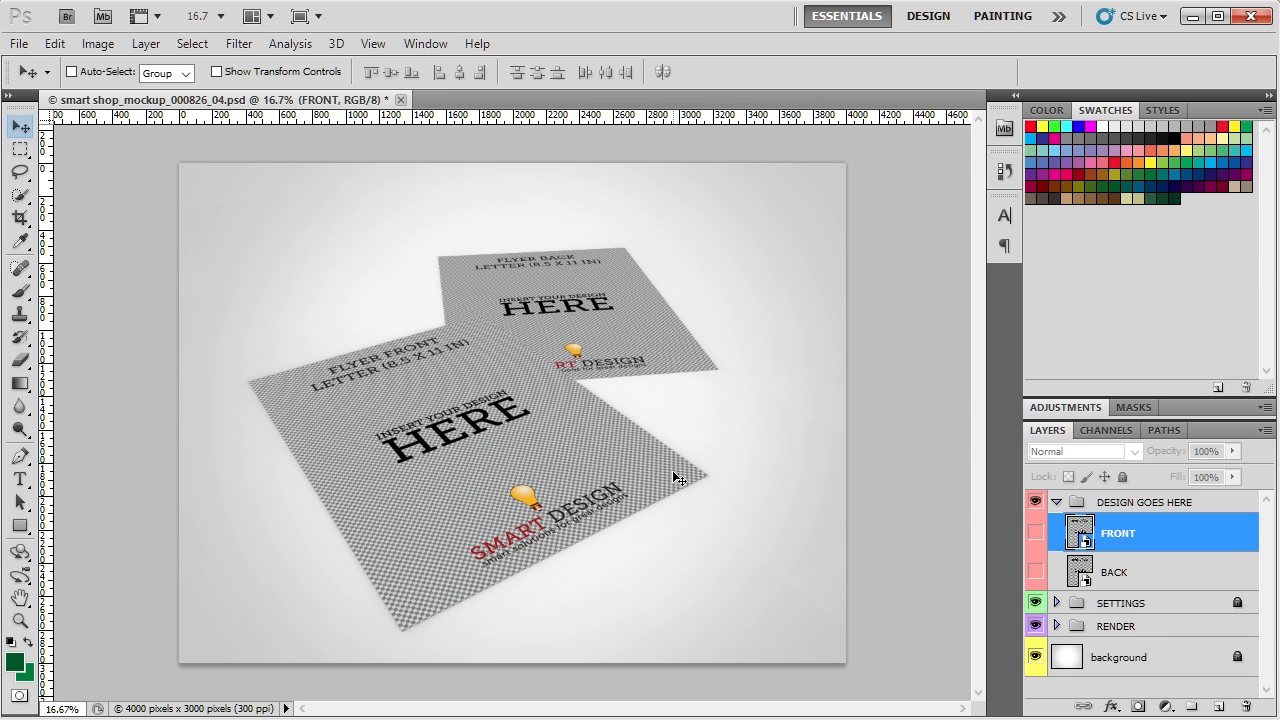
Open the contents of the FRONT layer's smart object for editing
{"action": "double_click", "coordinate": [1081, 538]}
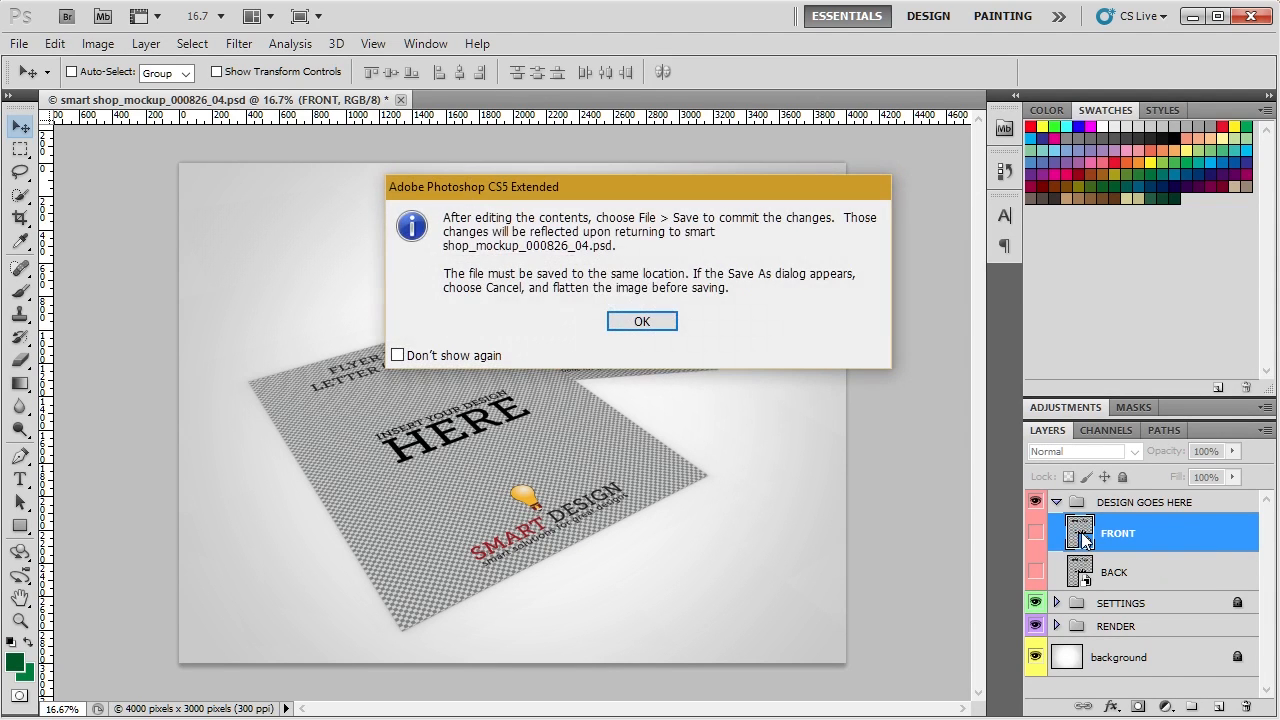
{"action": "left_click", "coordinate": [651, 323]}
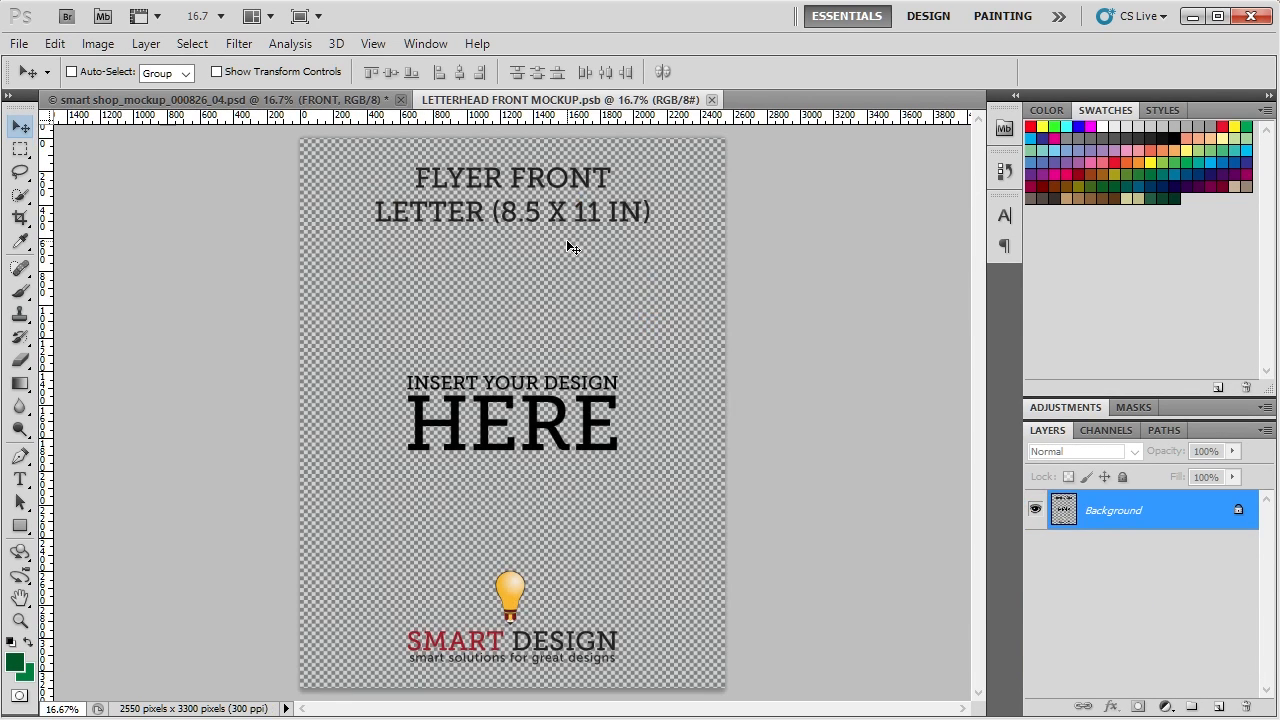
Place in action_front-01 from the stock_000826_09022016_mockup design folder's in action subfolder at 100% scale, and merge it down onto the Background
{"action": "left_click", "coordinate": [19, 44]}
{"action": "left_click", "coordinate": [86, 433]}
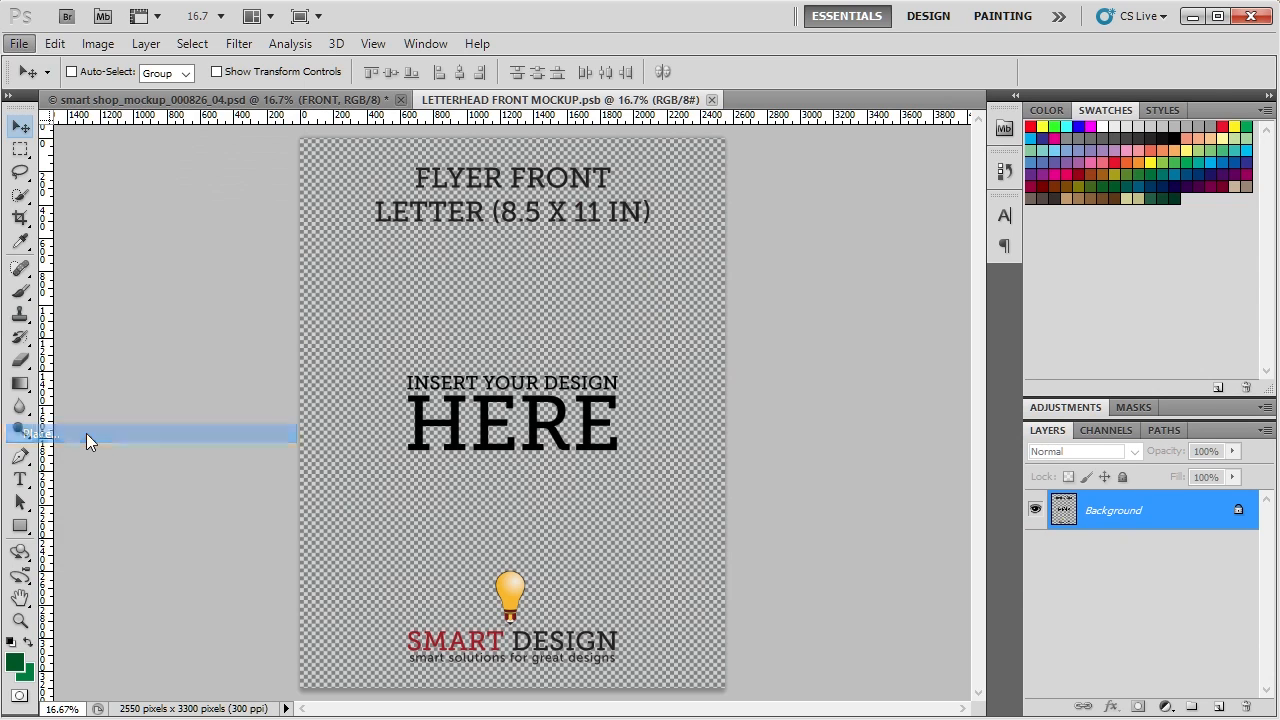
{"action": "left_click", "coordinate": [590, 126]}
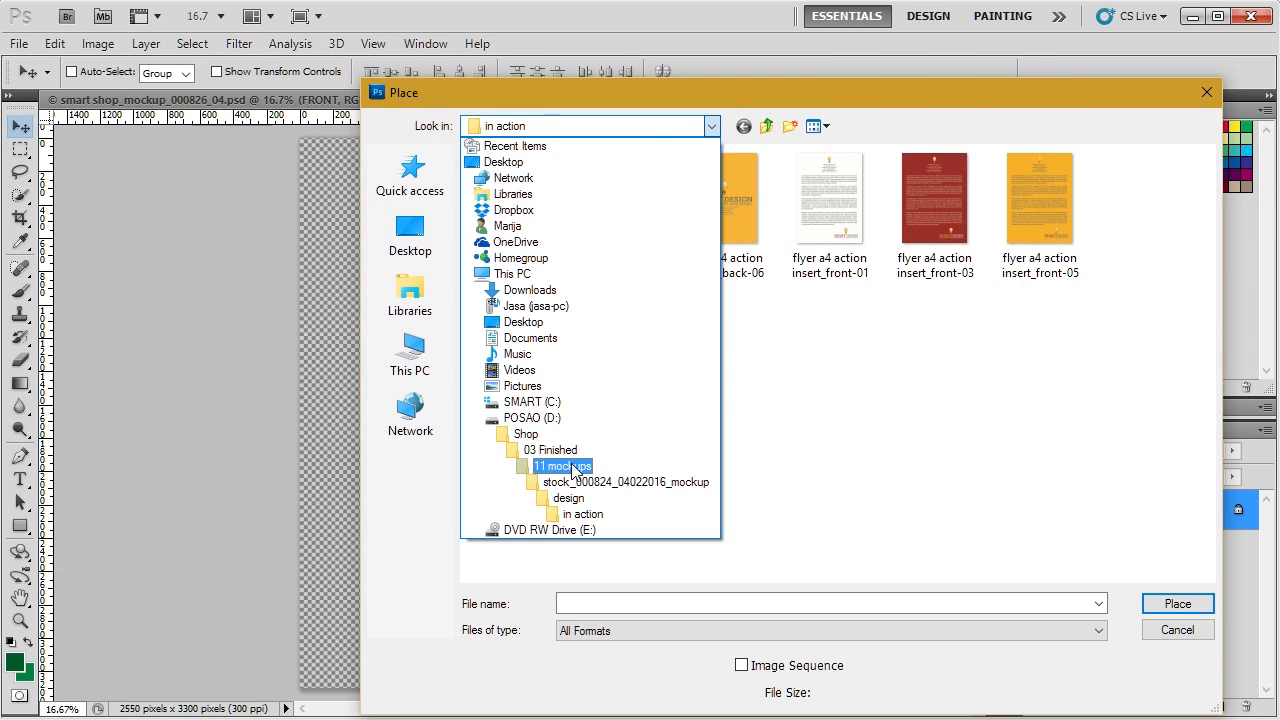
{"action": "left_click", "coordinate": [565, 466]}
{"action": "double_click", "coordinate": [587, 560]}
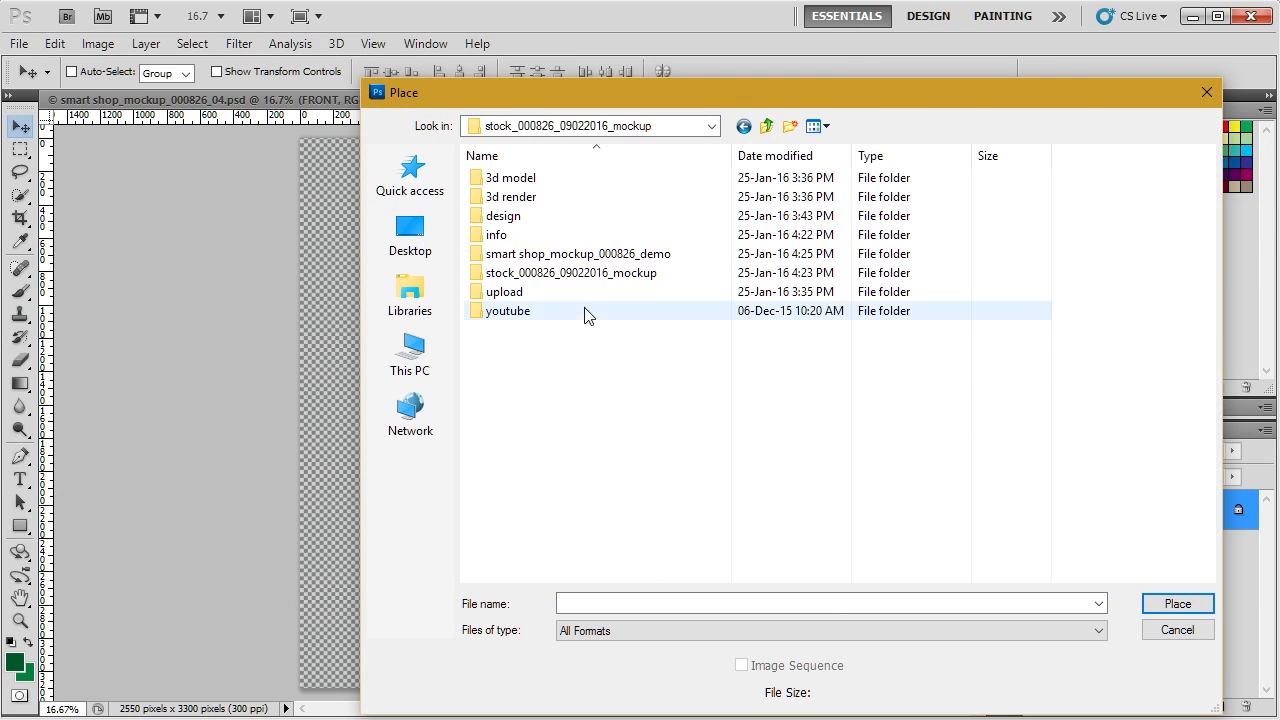
{"action": "double_click", "coordinate": [581, 225]}
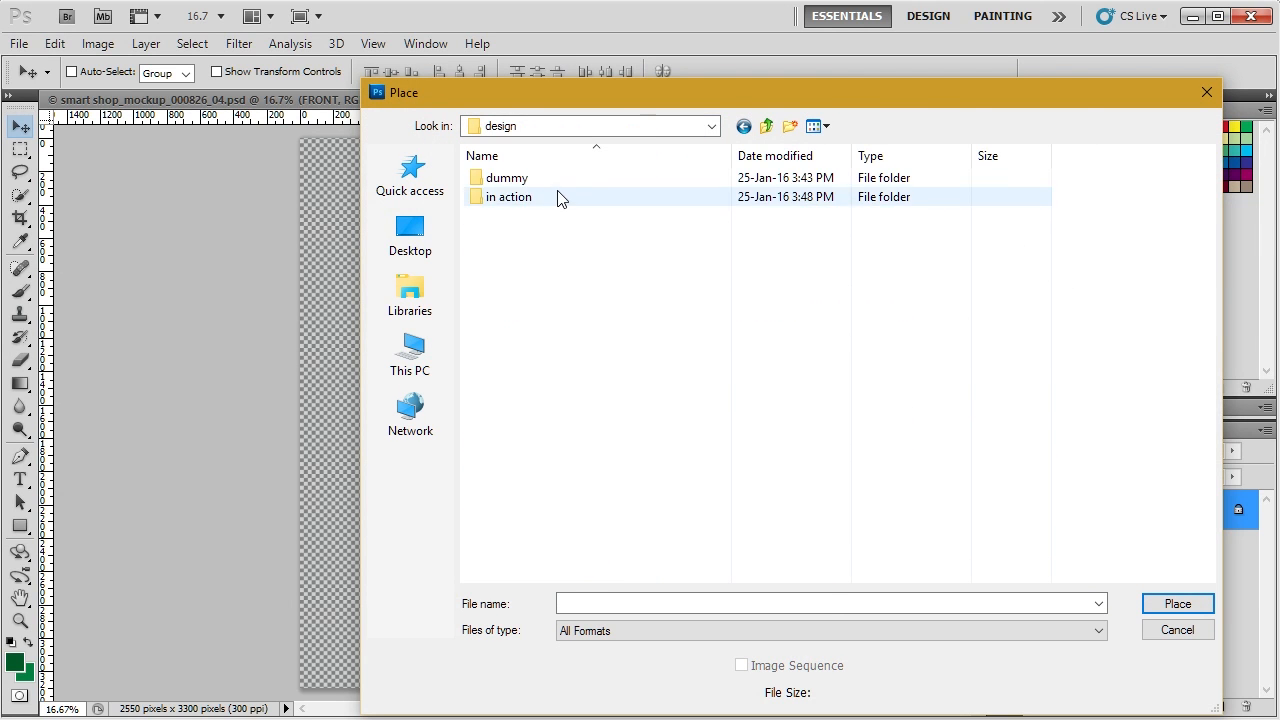
{"action": "double_click", "coordinate": [560, 197]}
{"action": "double_click", "coordinate": [829, 192]}
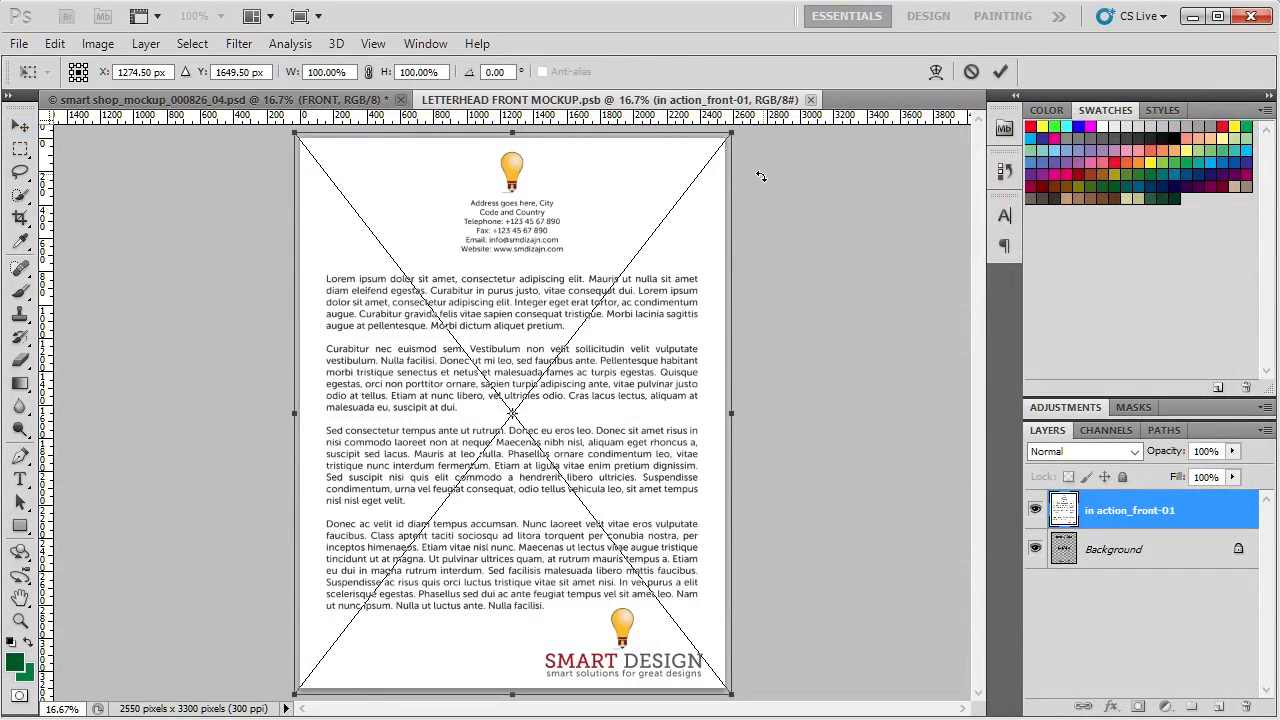
{"action": "left_click", "coordinate": [1001, 72]}
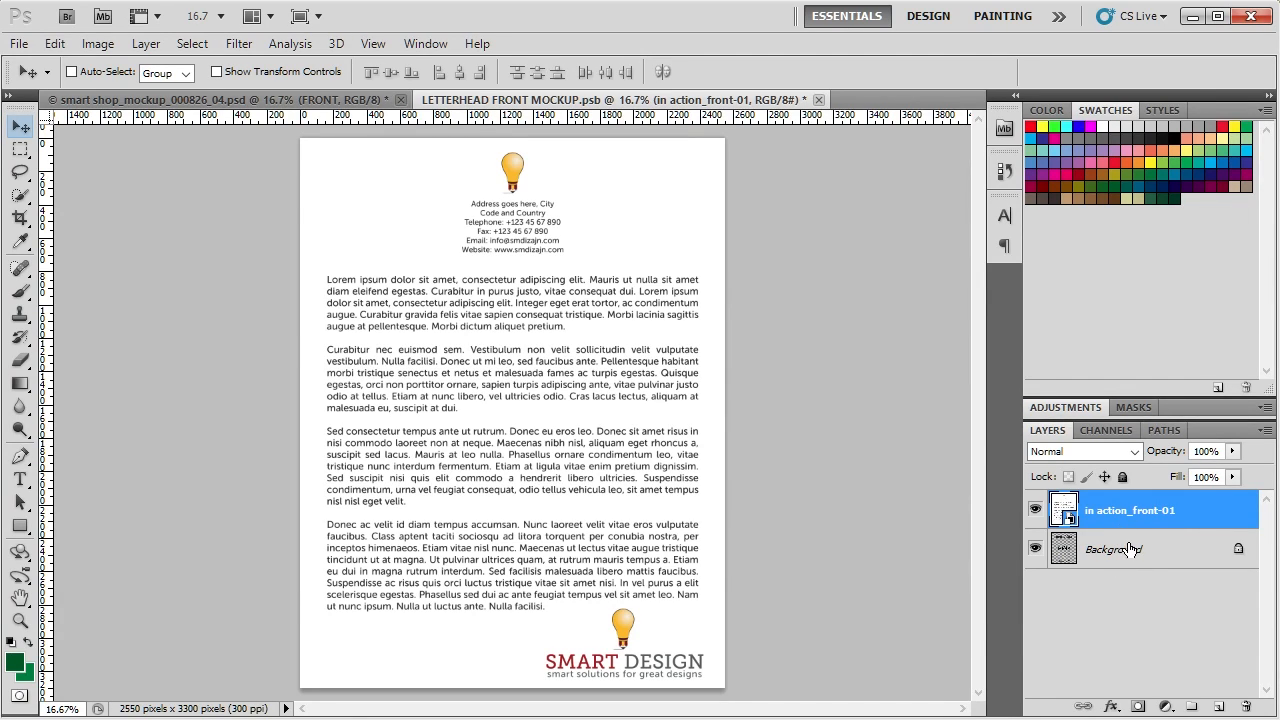
{"action": "left_click", "coordinate": [146, 47]}
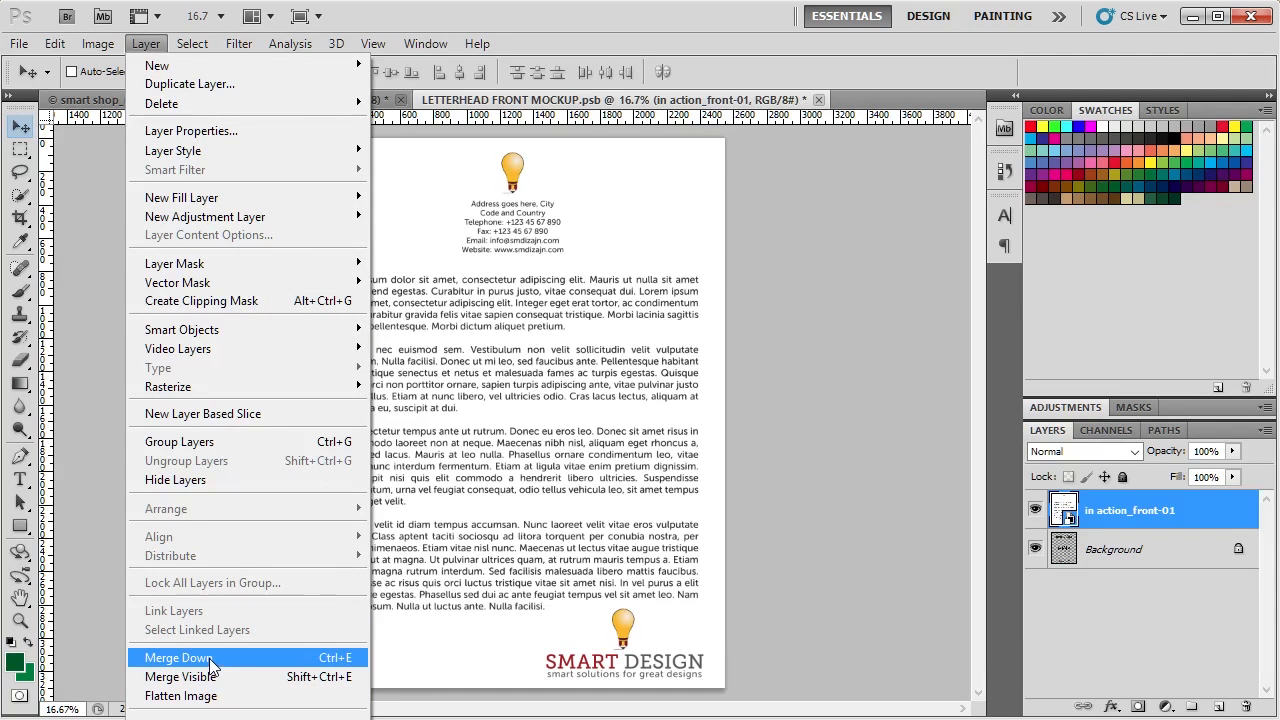
{"action": "left_click", "coordinate": [311, 661]}
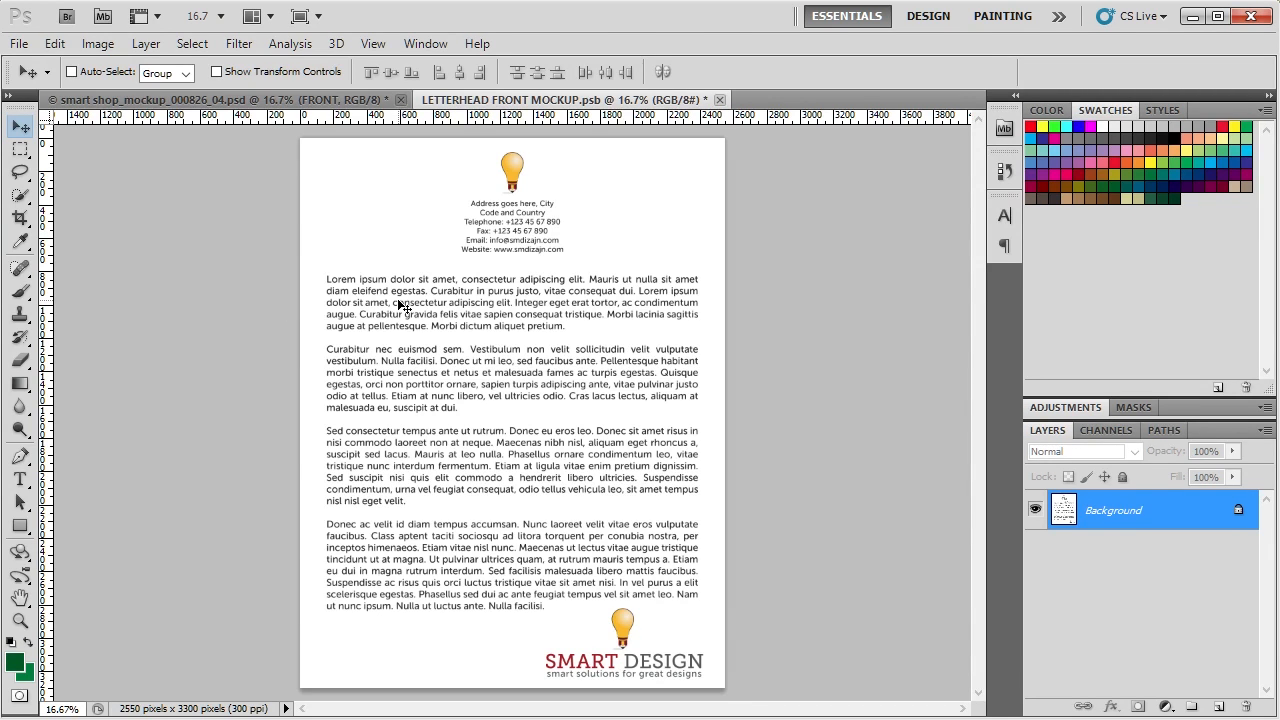
Enable Resize Image During Place in the general preferences
{"action": "key", "text": "ctrl+k"}
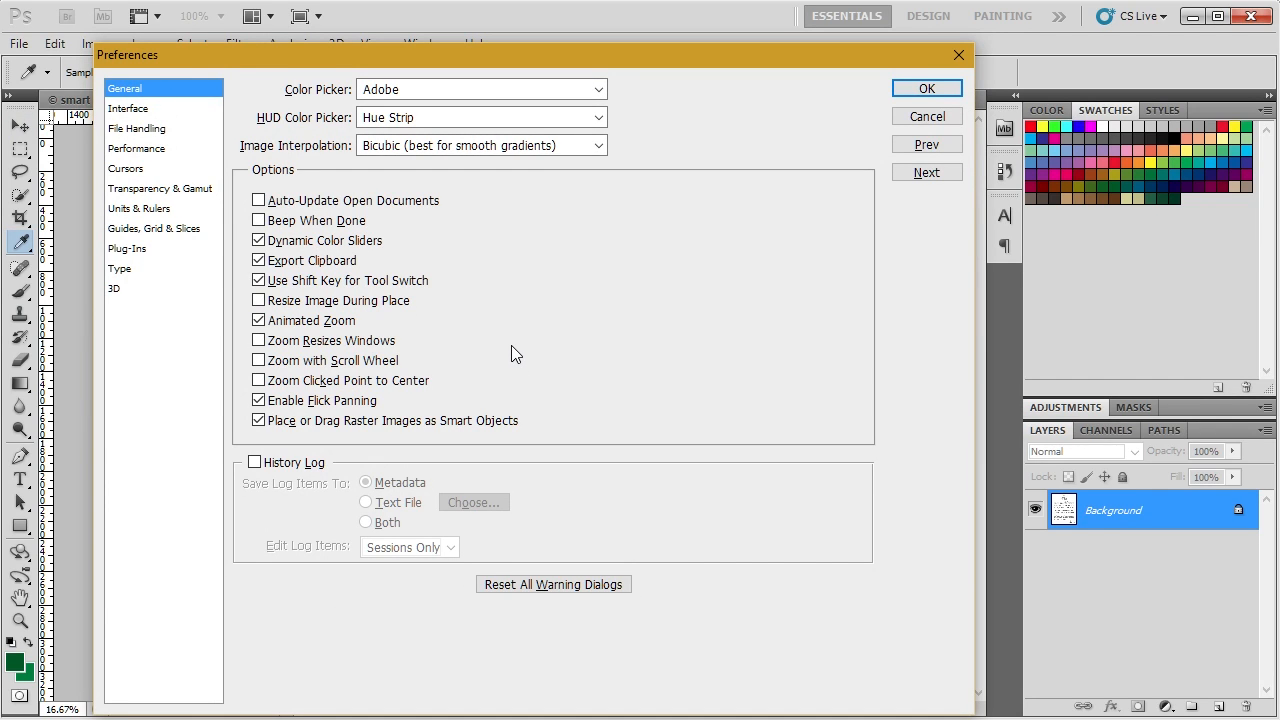
{"action": "left_click", "coordinate": [316, 303]}
{"action": "left_click", "coordinate": [928, 92]}
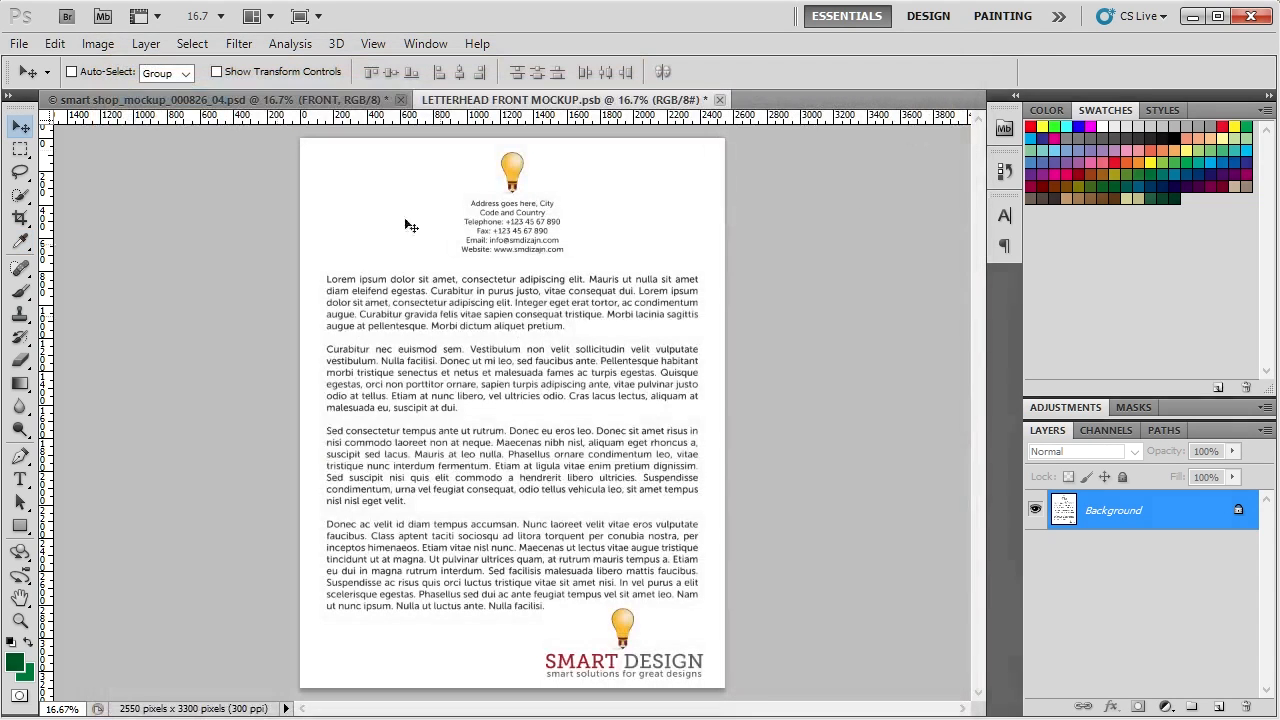
Place the in action_front-05 image from the in action folder into the FRONT smart object's document
{"action": "left_click", "coordinate": [19, 43]}
{"action": "left_click", "coordinate": [89, 432]}
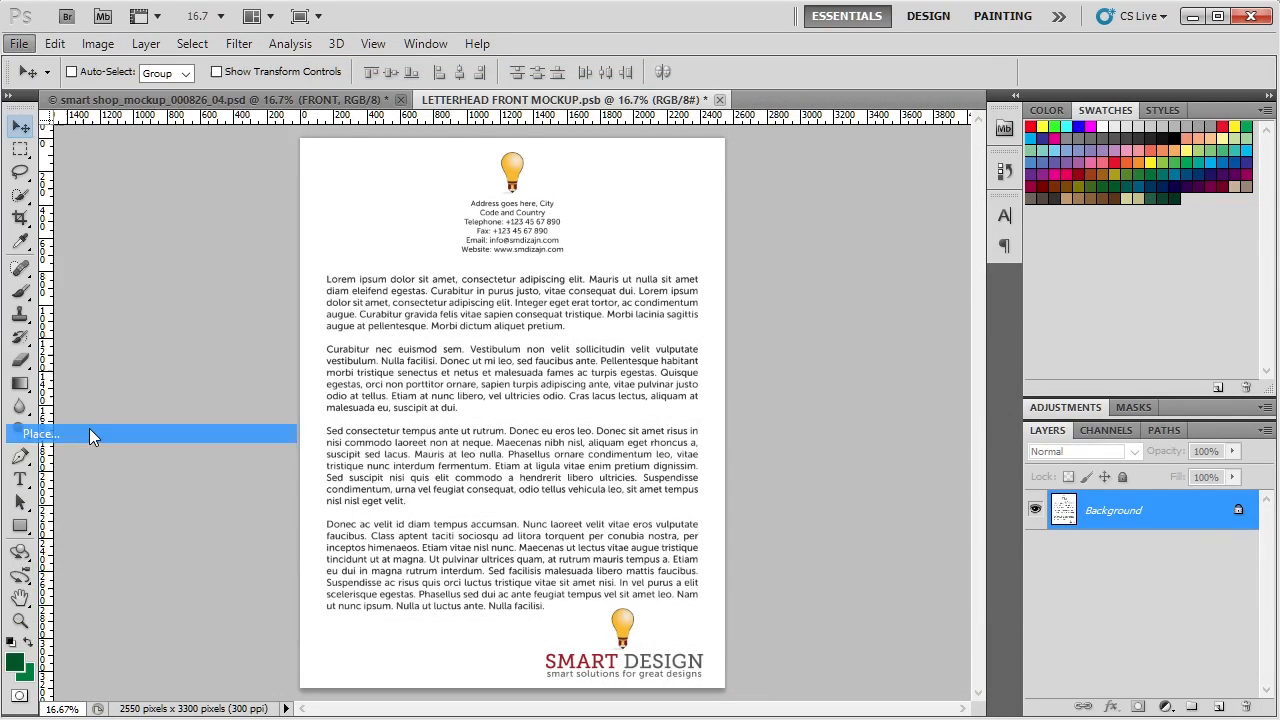
{"action": "left_click", "coordinate": [1055, 183]}
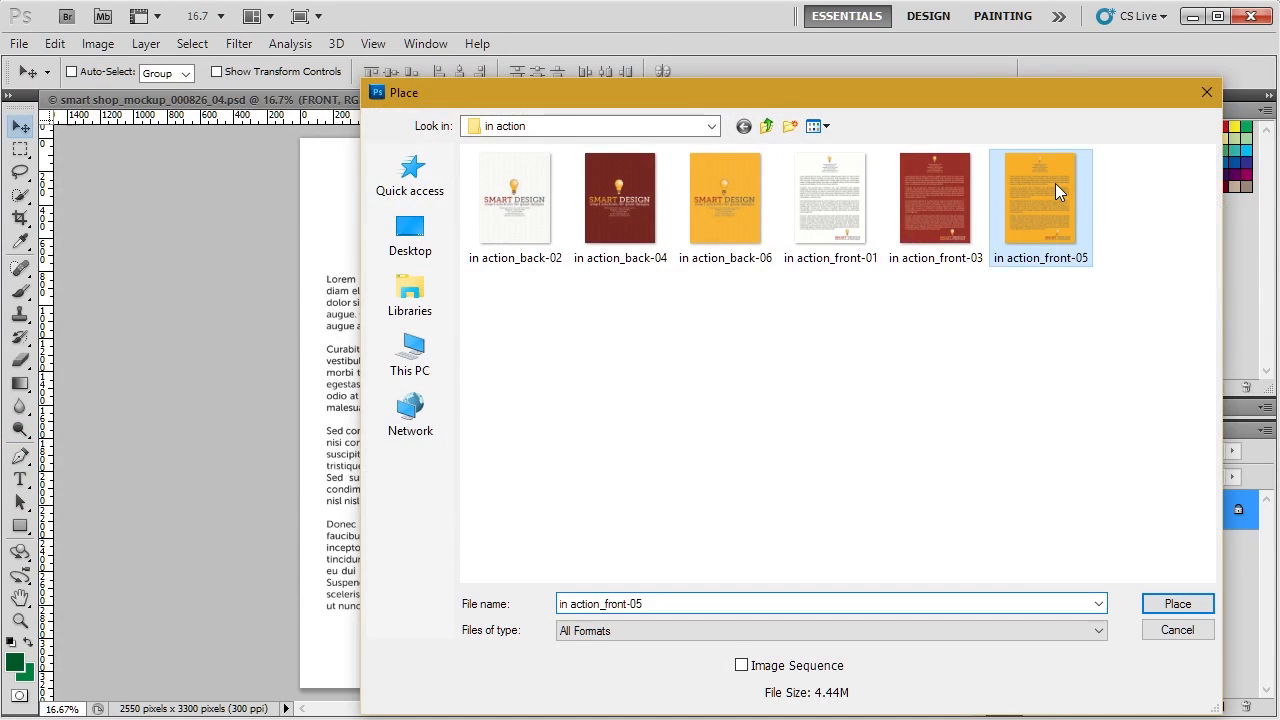
{"action": "double_click", "coordinate": [1055, 183]}
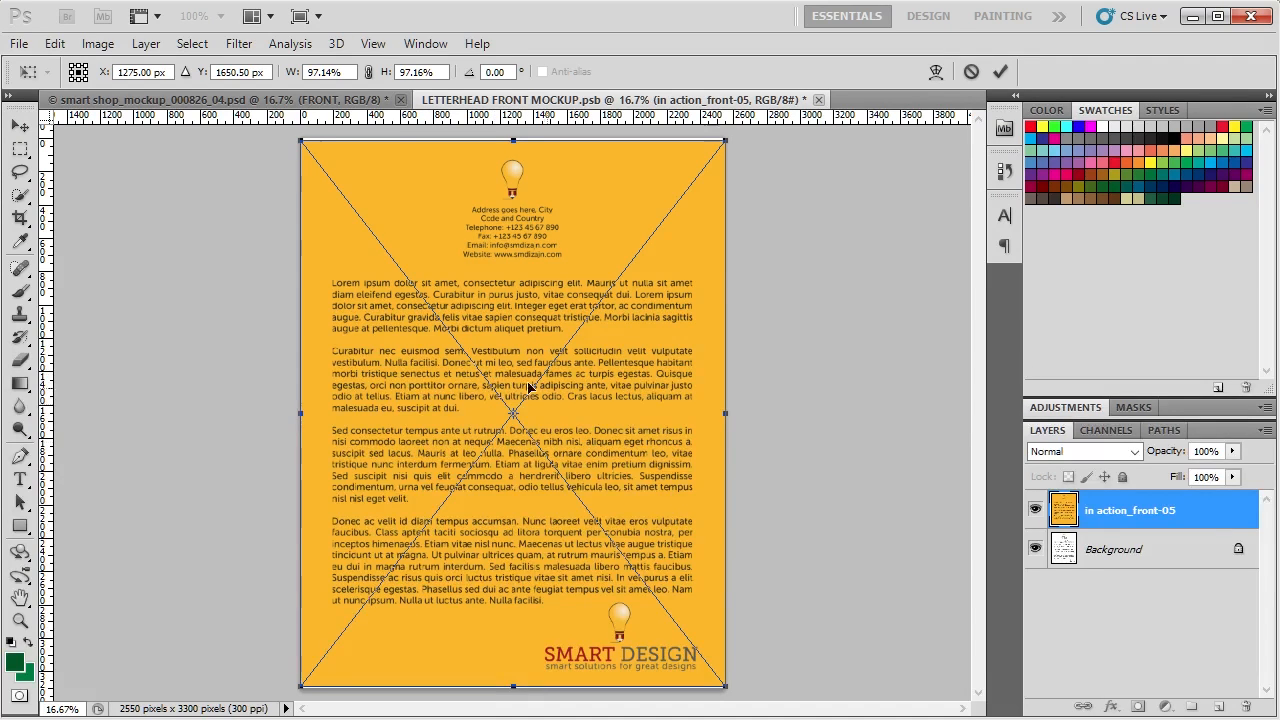
Scale the placed in action_front-05 image to 100% with linked proportions, and merge it down onto the Background
{"action": "left_click", "coordinate": [368, 72]}
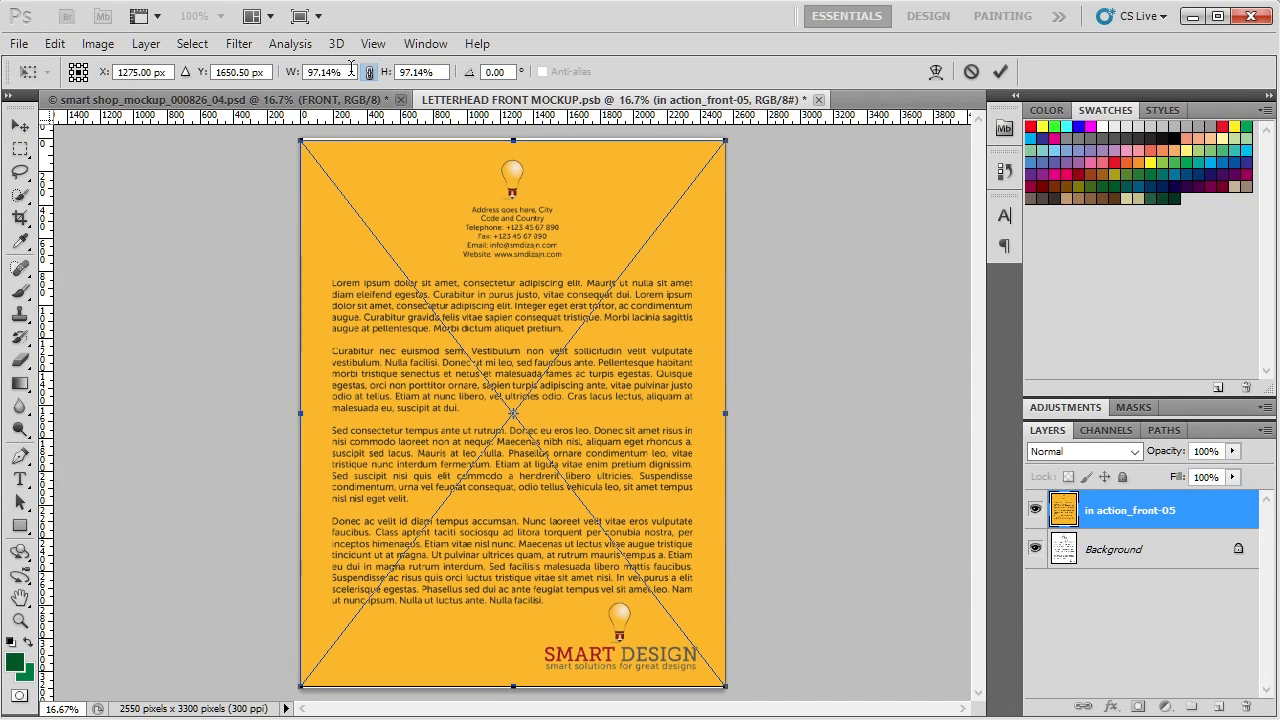
{"action": "left_click", "coordinate": [345, 70]}
{"action": "type", "text": "100"}
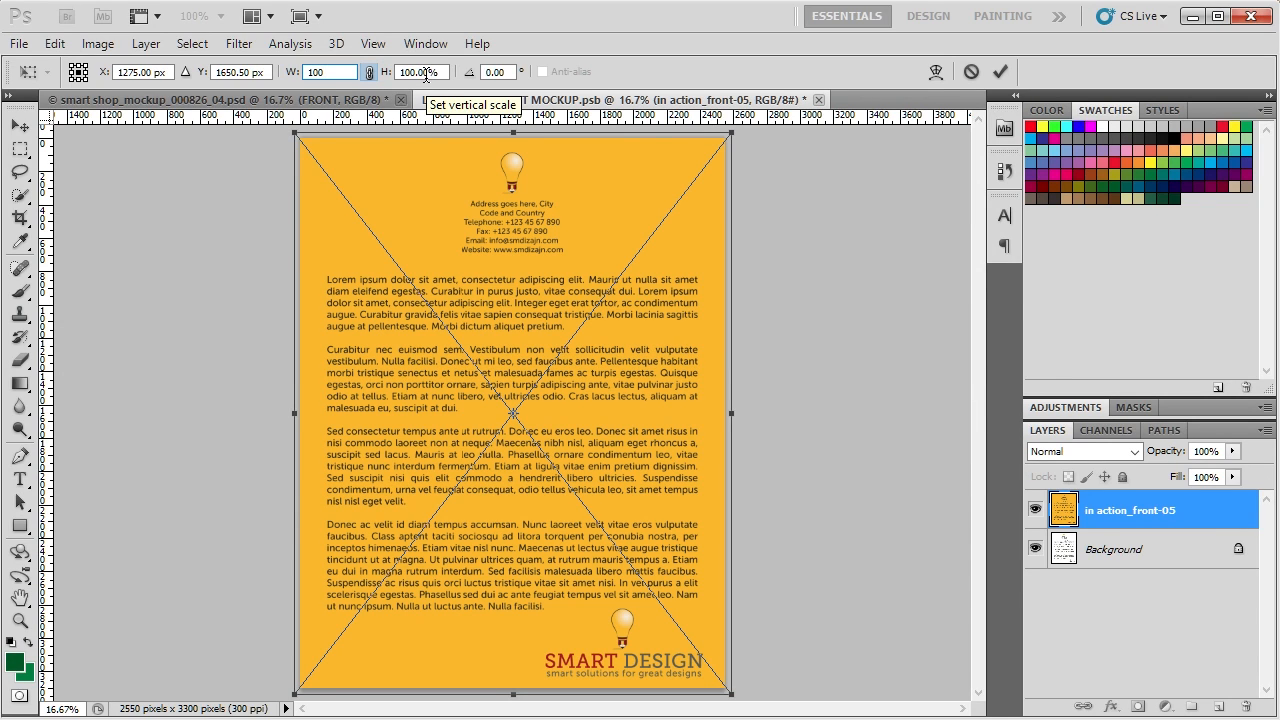
{"action": "key", "text": "Return"}
{"action": "key", "text": "Return"}
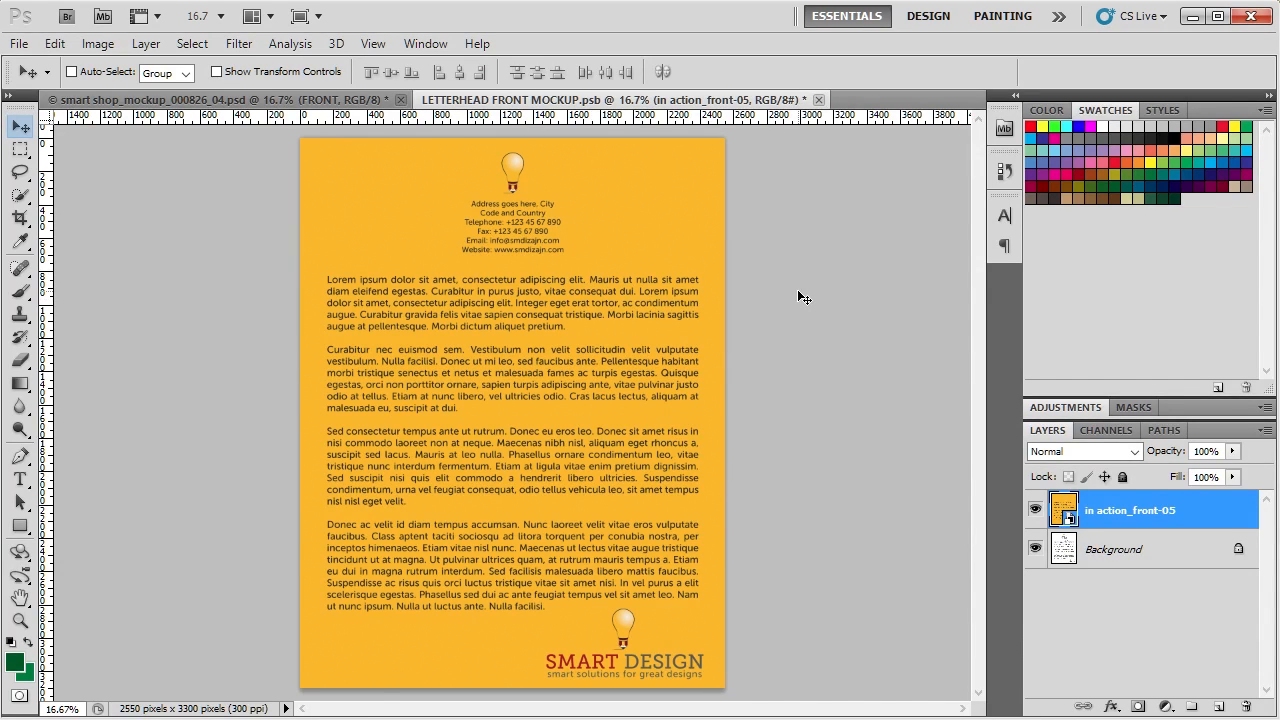
{"action": "key", "text": "ctrl+e"}
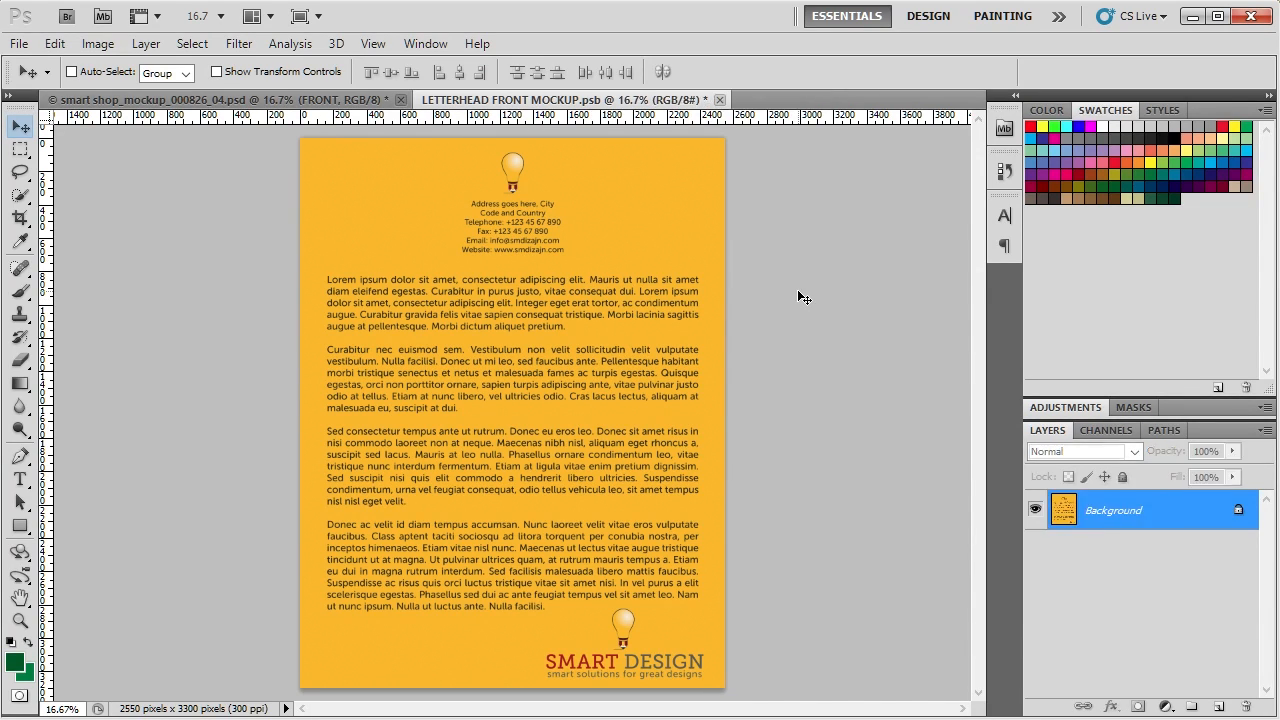
Save the edited FRONT smart object contents and close their document to return to the mockup
{"action": "left_click", "coordinate": [30, 46]}
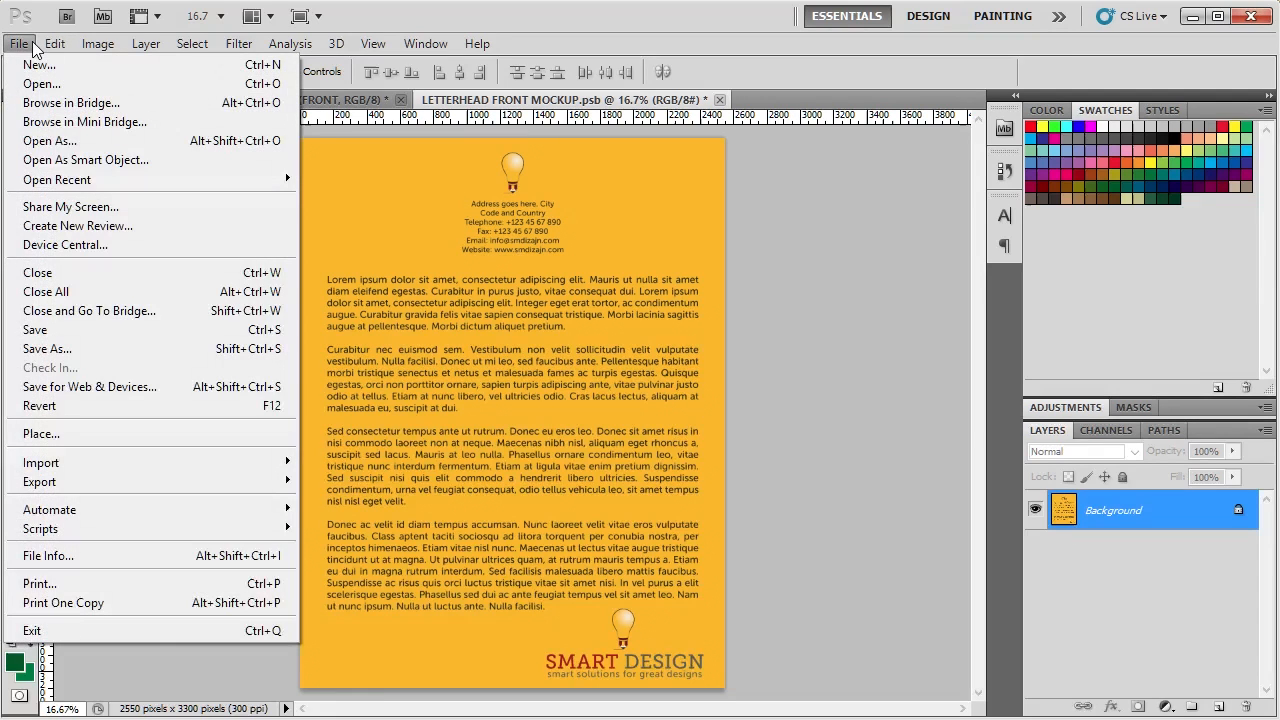
{"action": "left_click", "coordinate": [88, 332]}
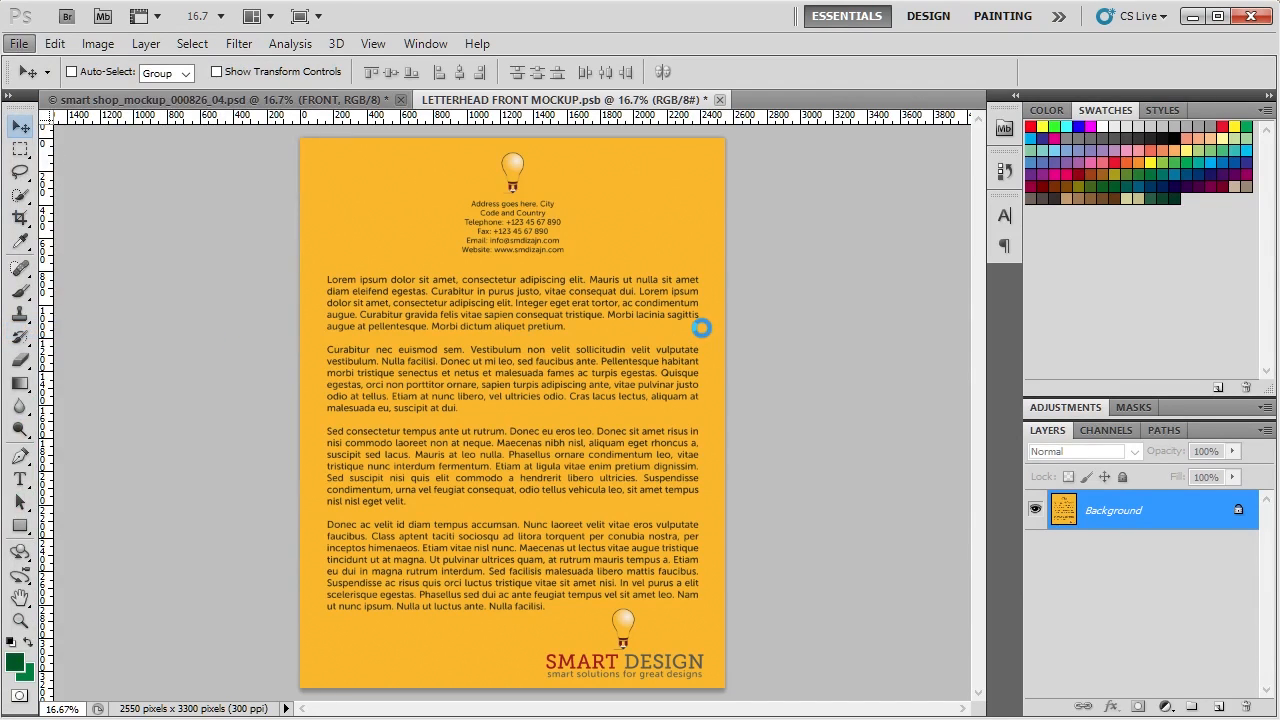
{"action": "left_click", "coordinate": [711, 99]}
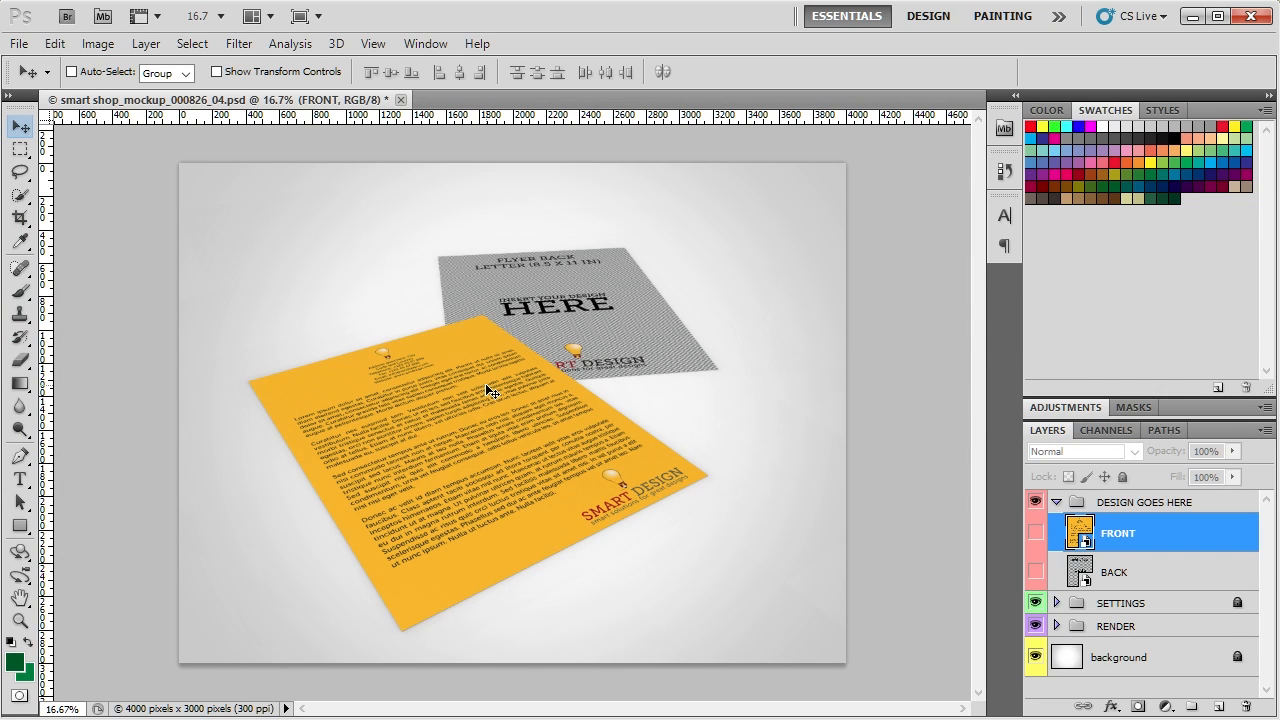
Open the contents of the BACK layer's smart object for editing
{"action": "left_click", "coordinate": [1080, 570]}
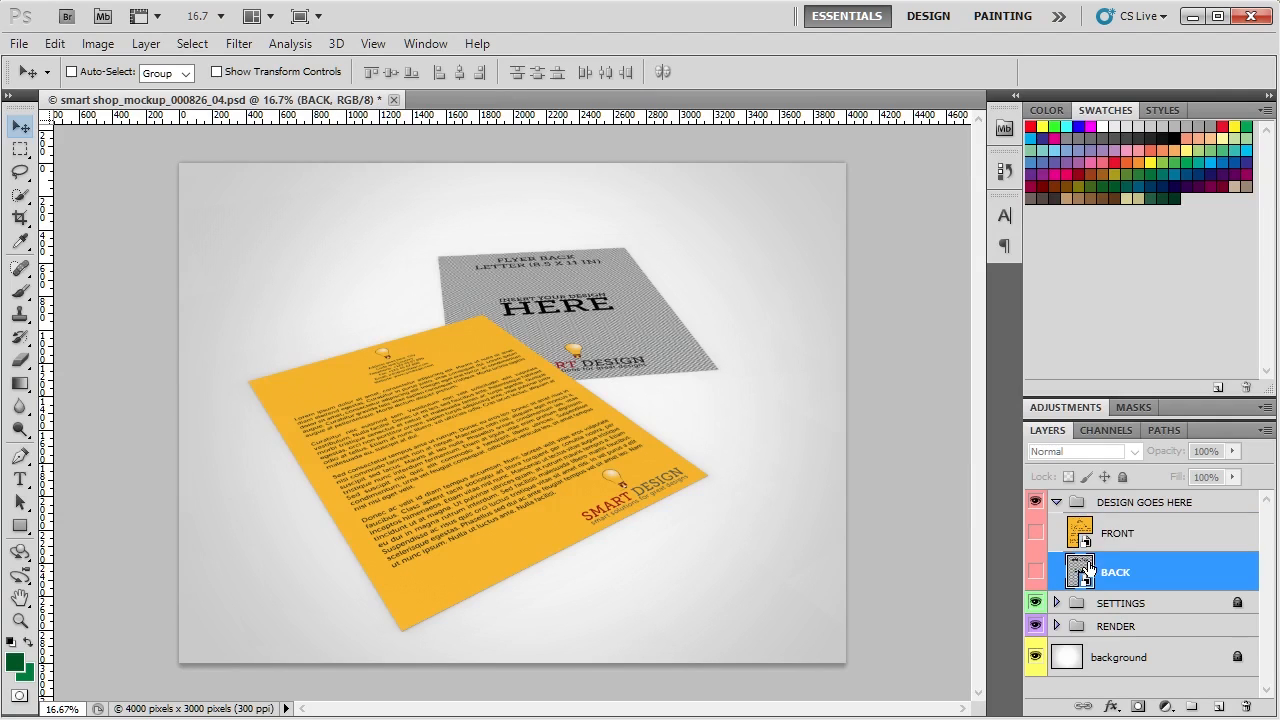
{"action": "double_click", "coordinate": [1080, 572]}
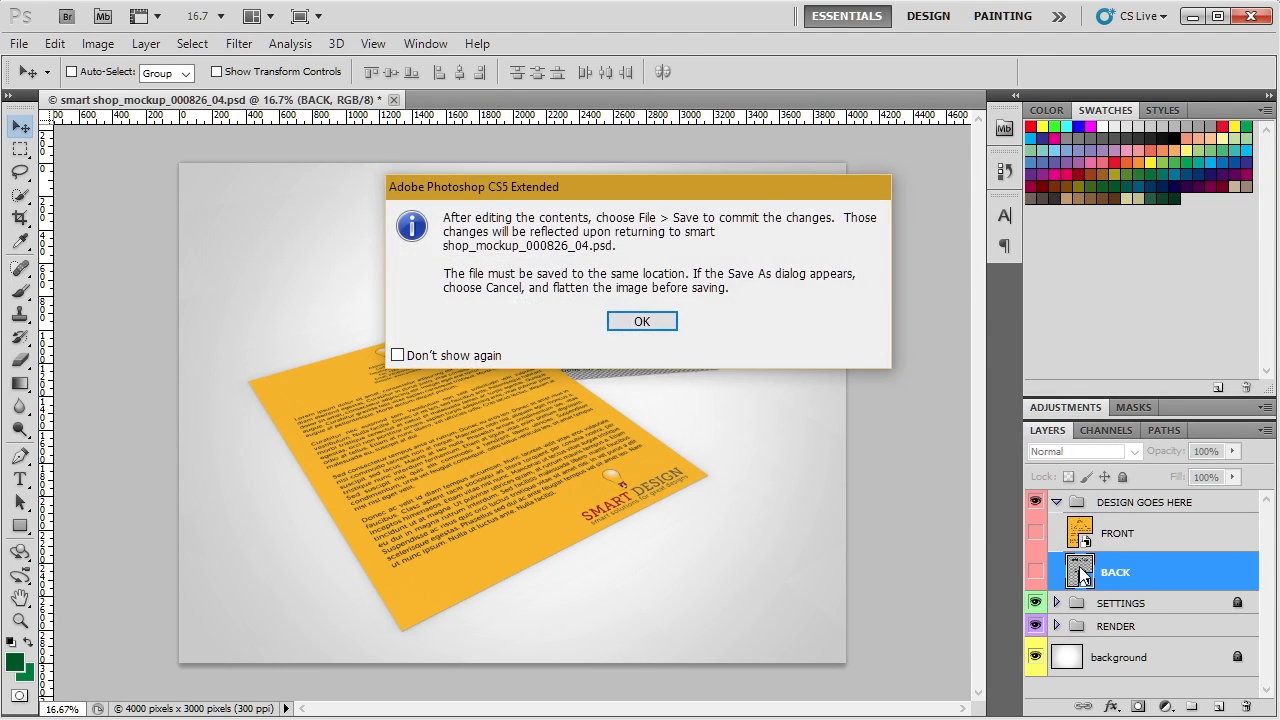
{"action": "left_click", "coordinate": [642, 322]}
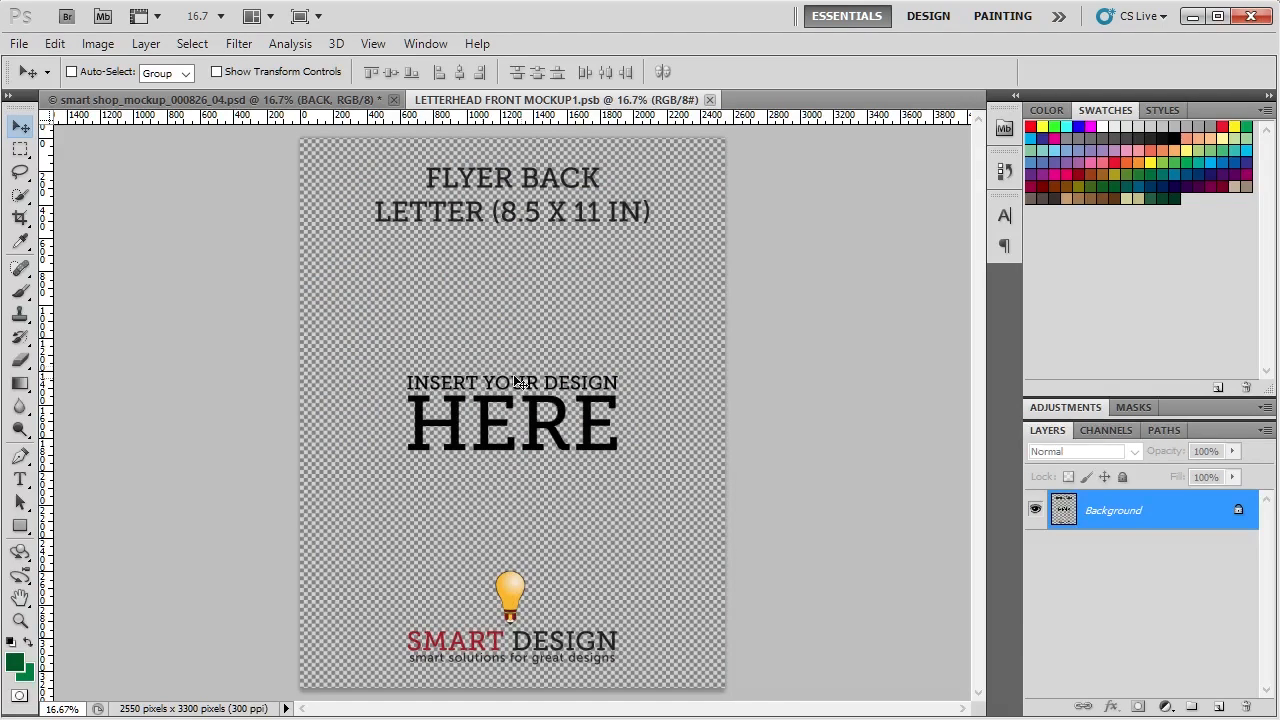
Draw a dark green rectangle shape across the page's full width, covering the INSERT YOUR DESIGN HERE text
{"action": "left_click", "coordinate": [20, 148]}
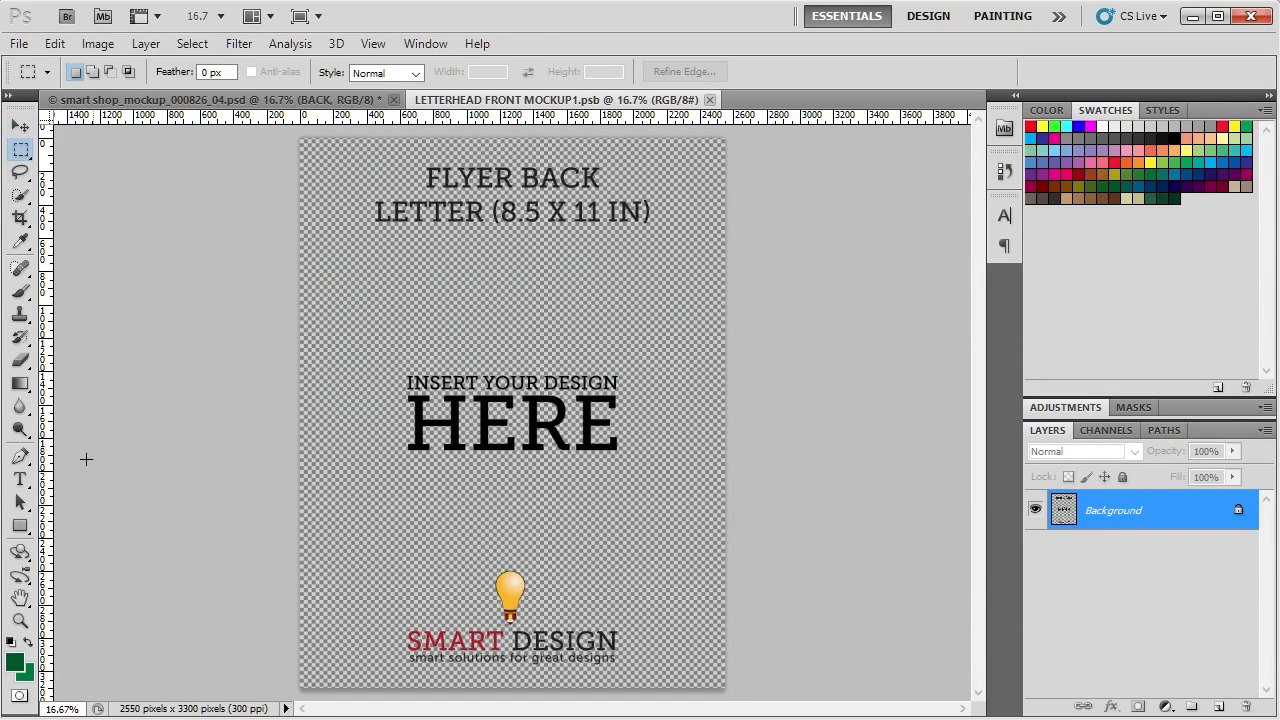
{"action": "left_click", "coordinate": [20, 525]}
{"action": "left_click_drag", "start_coordinate": [277, 313], "coordinate": [769, 535]}
{"action": "left_click", "coordinate": [20, 125]}
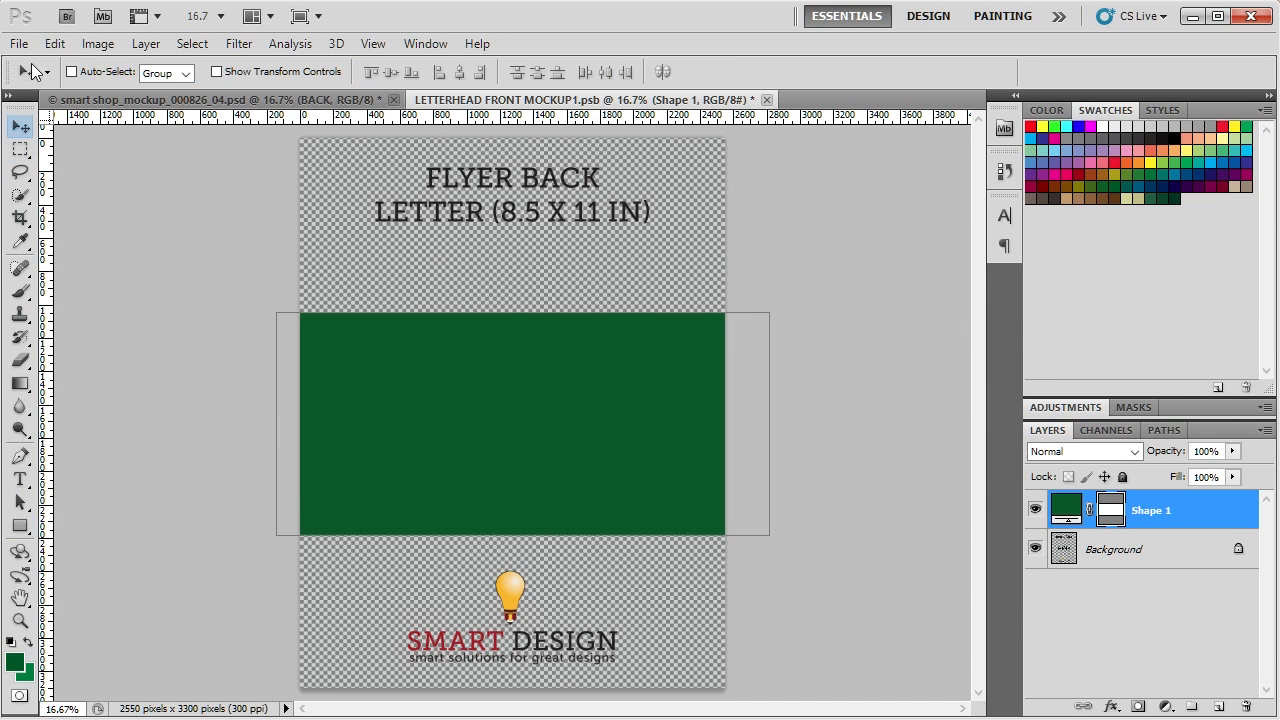
Save the edited BACK smart object contents with Maximize Compatibility enabled and close their document
{"action": "left_click", "coordinate": [19, 43]}
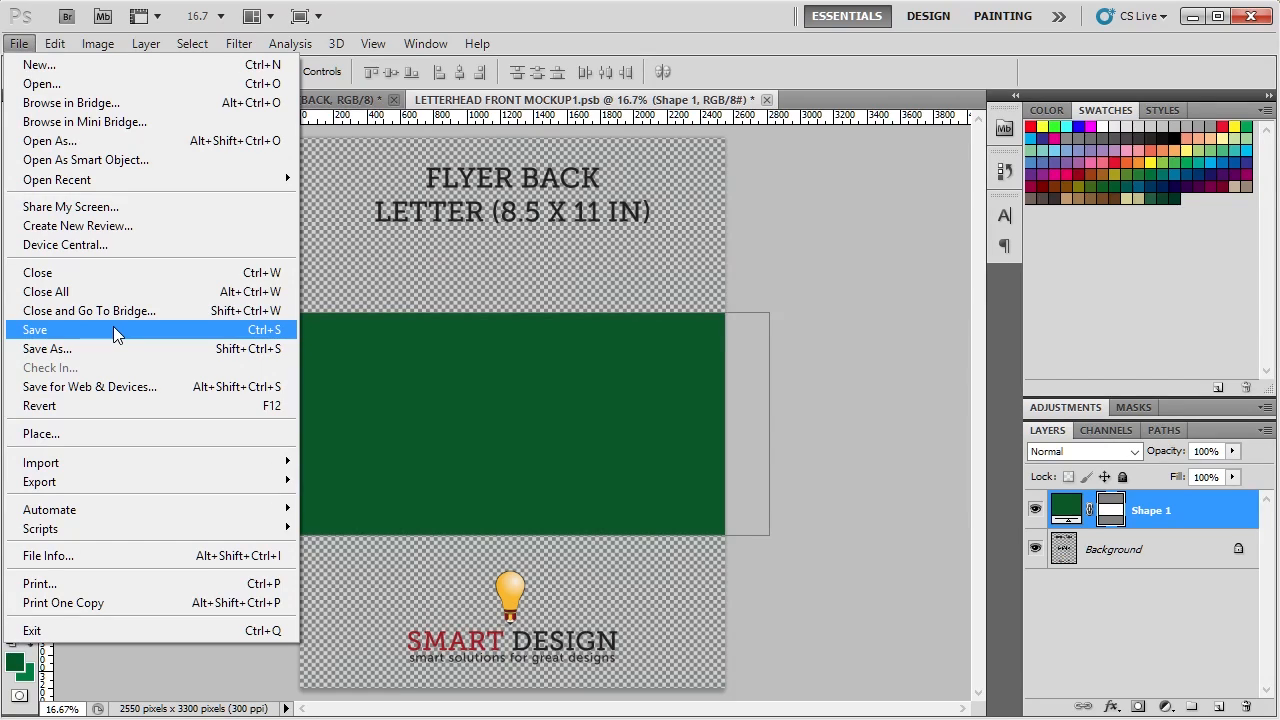
{"action": "left_click", "coordinate": [113, 330]}
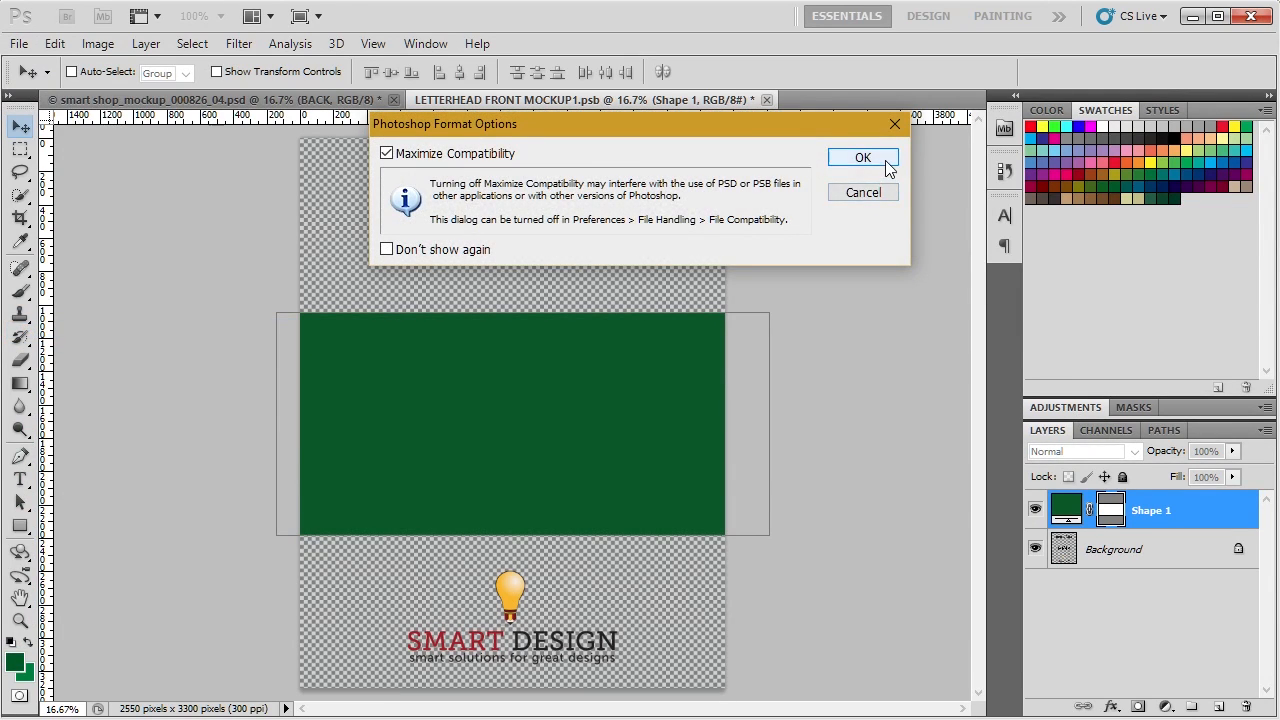
{"action": "left_click", "coordinate": [862, 158]}
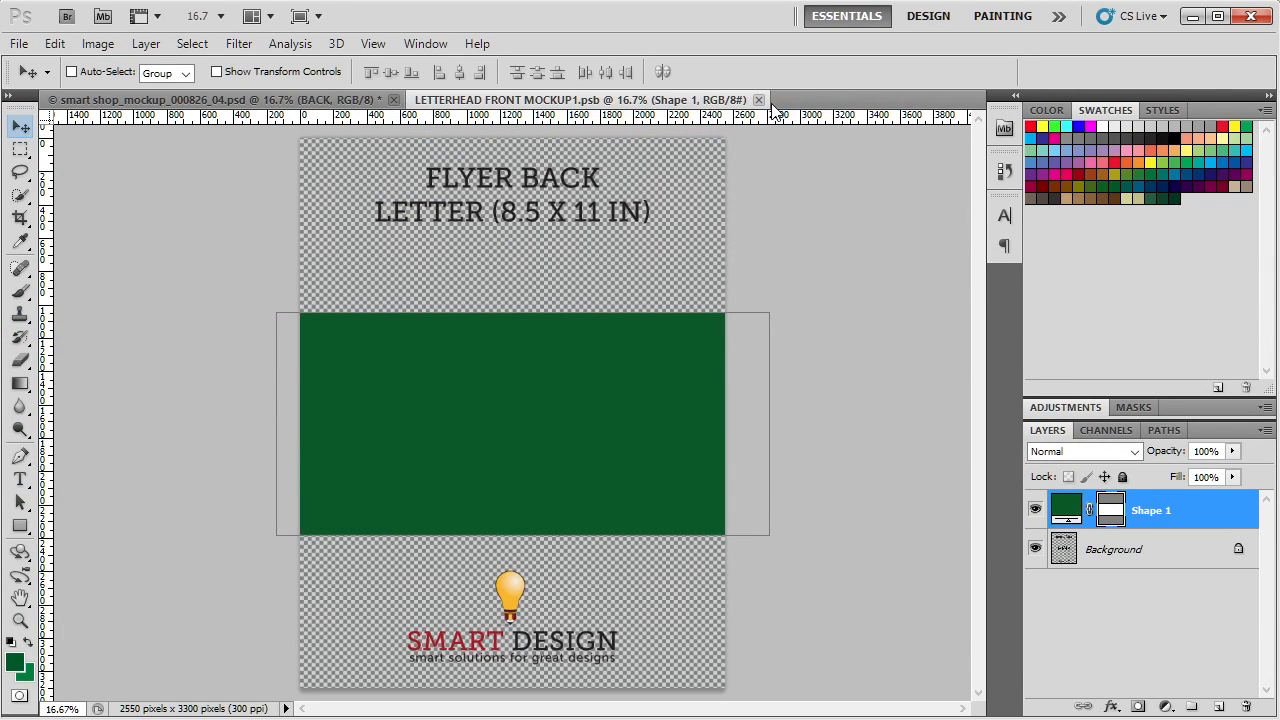
{"action": "left_click", "coordinate": [758, 100]}
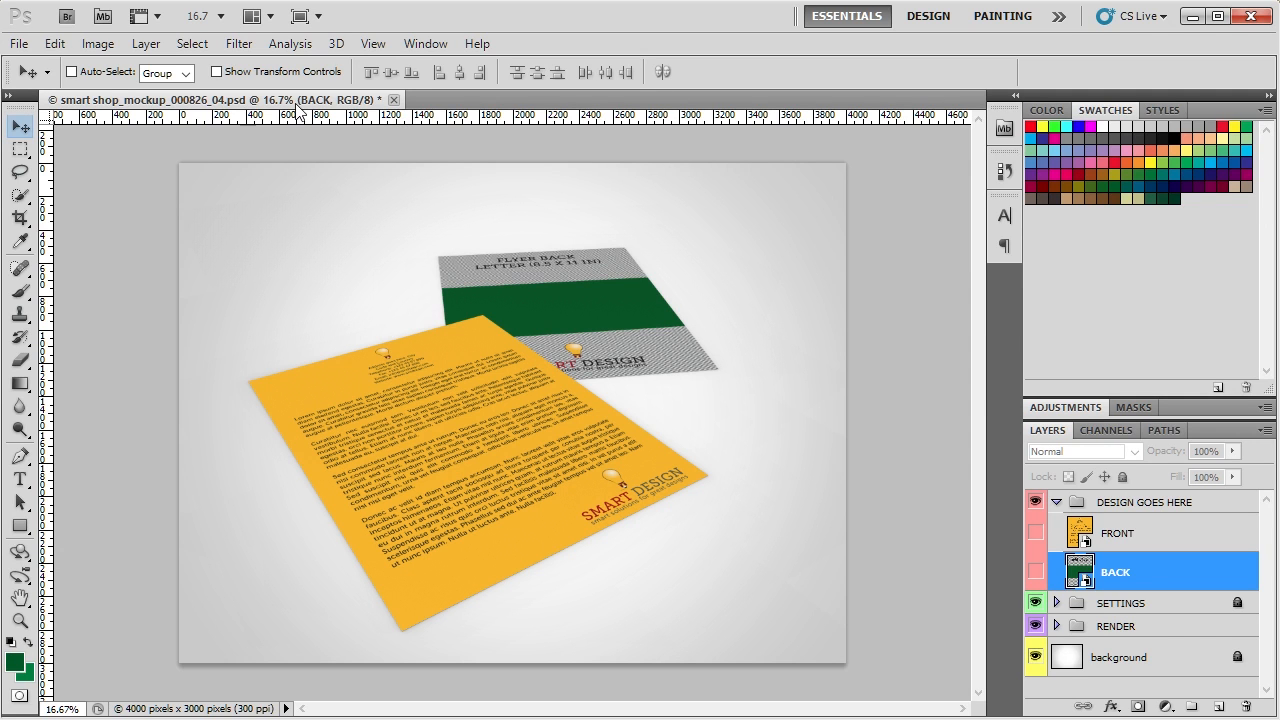
Minimize the program window
{"action": "left_click", "coordinate": [1191, 16]}
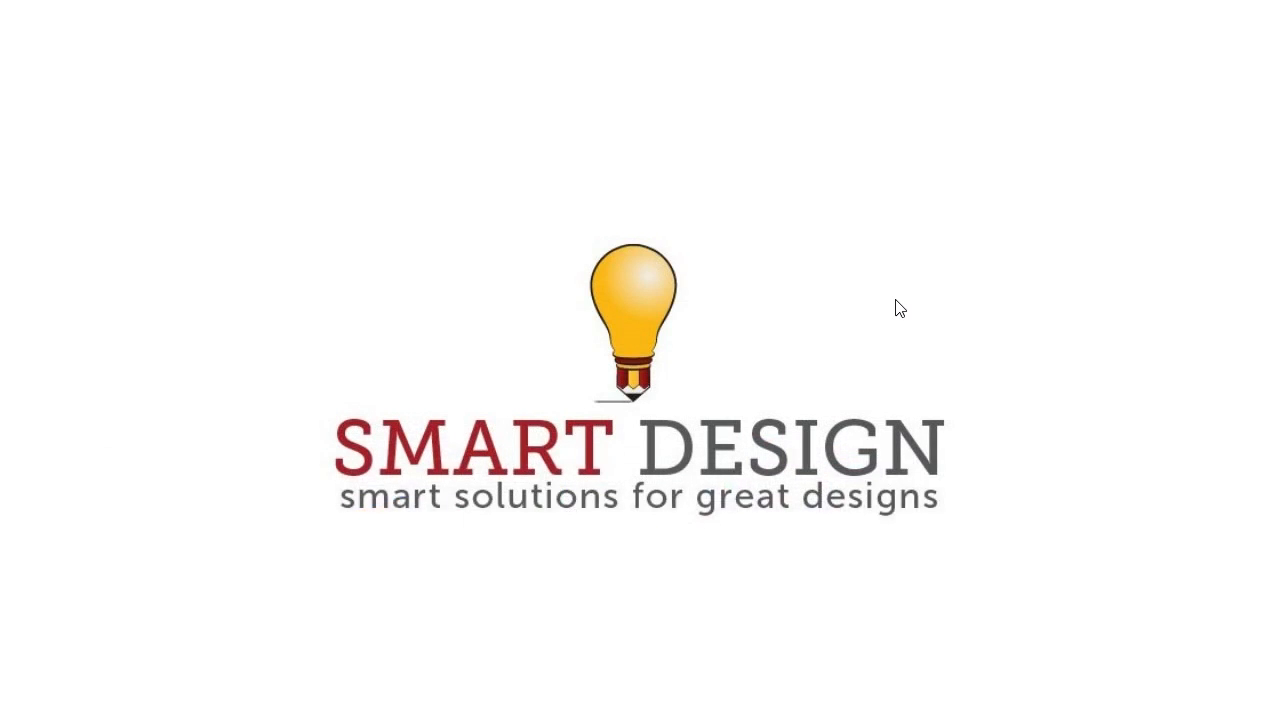